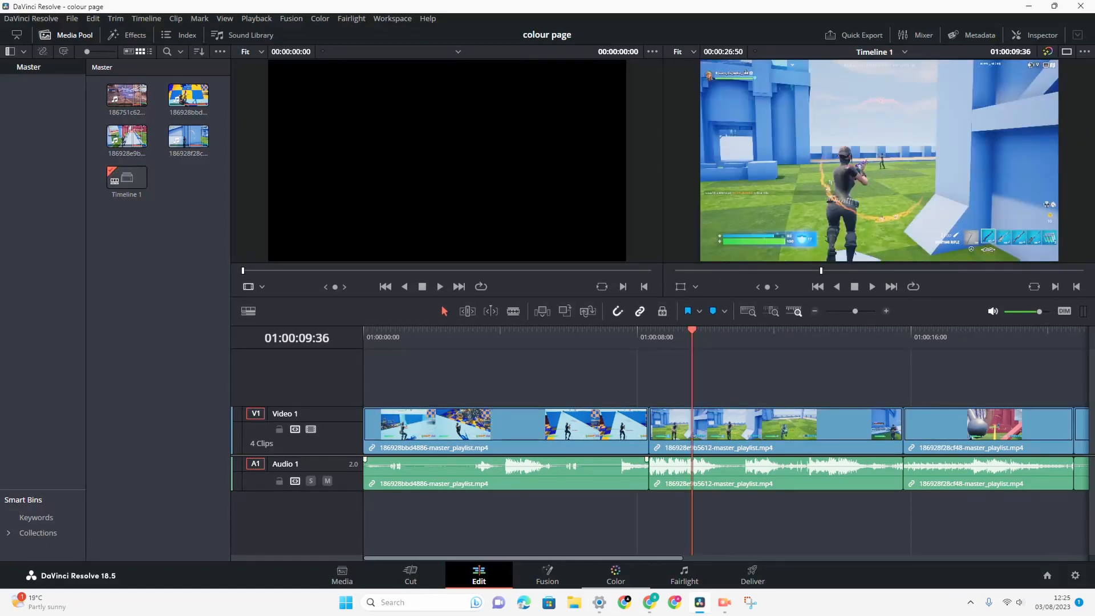
Step: Switch to the Color page and look over the stills gallery, the clip thumbnails and the media pool
click(616, 575)
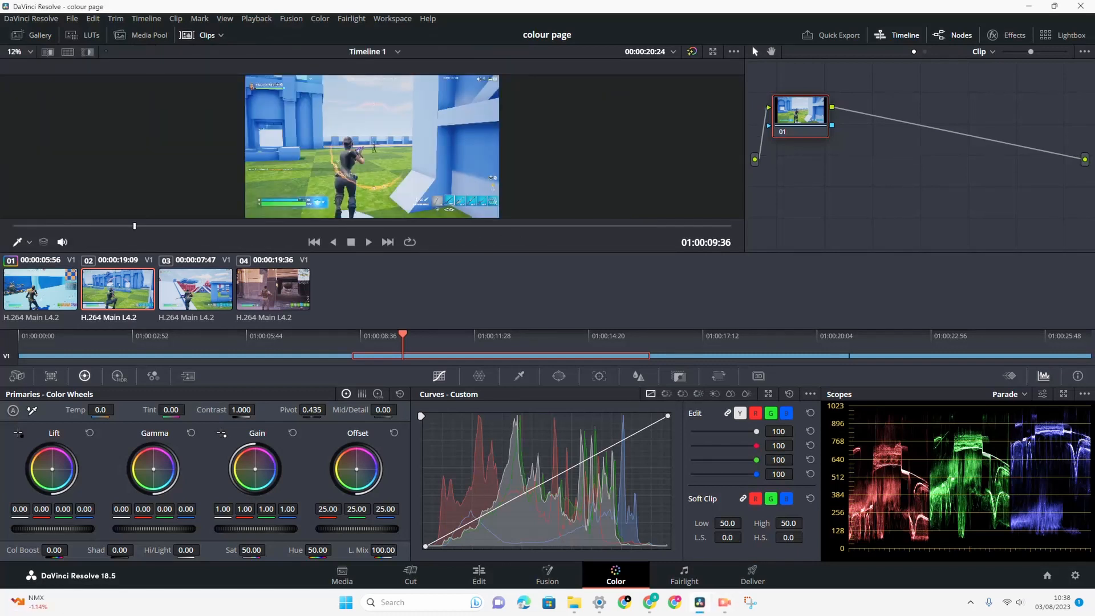
click(31, 35)
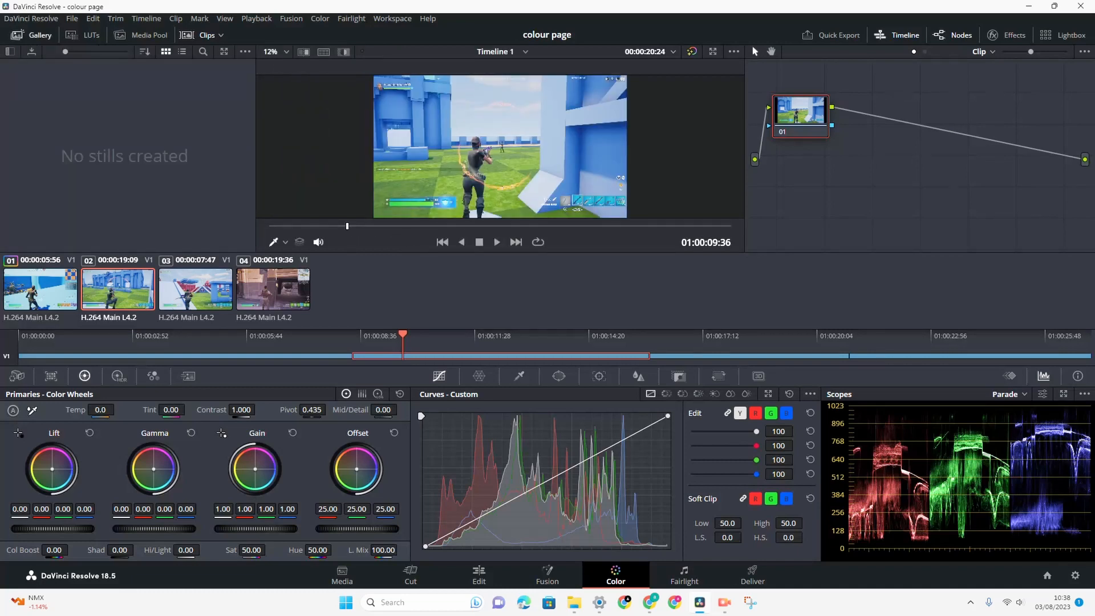
click(197, 36)
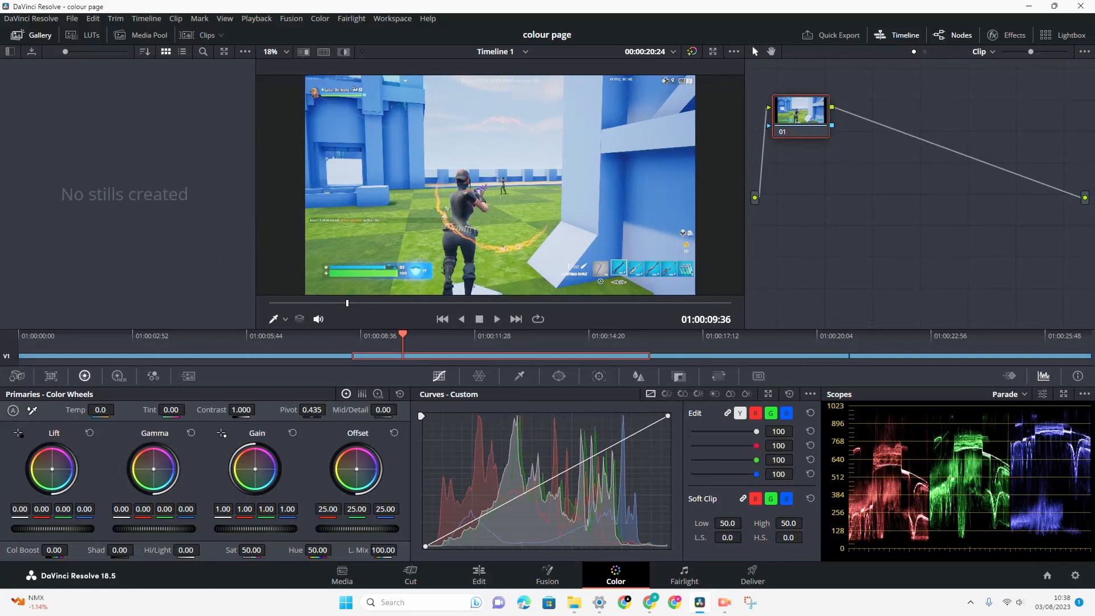
click(198, 35)
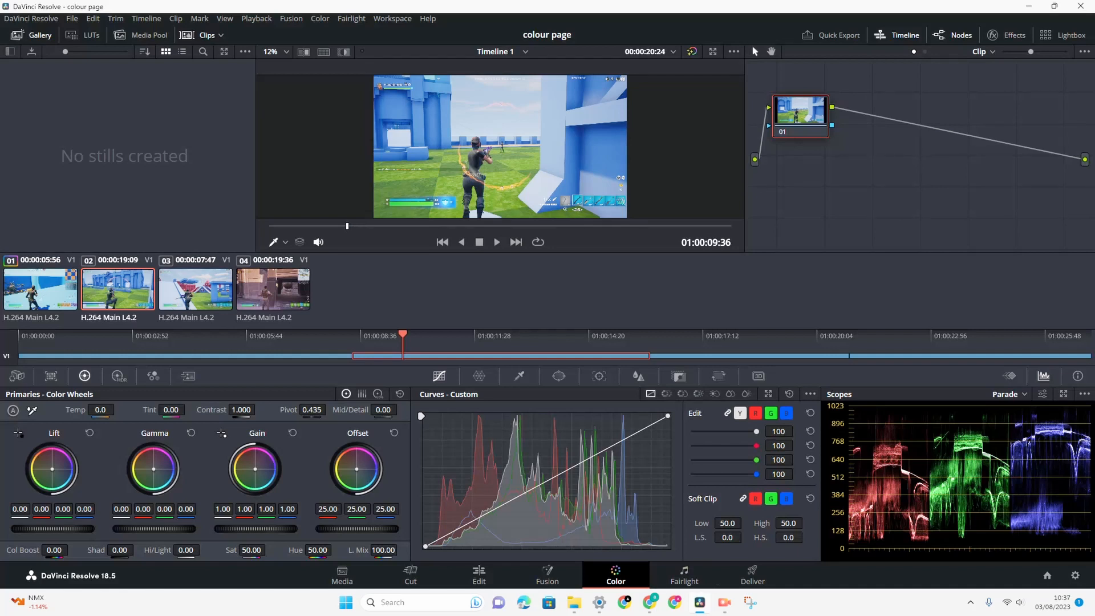
click(141, 35)
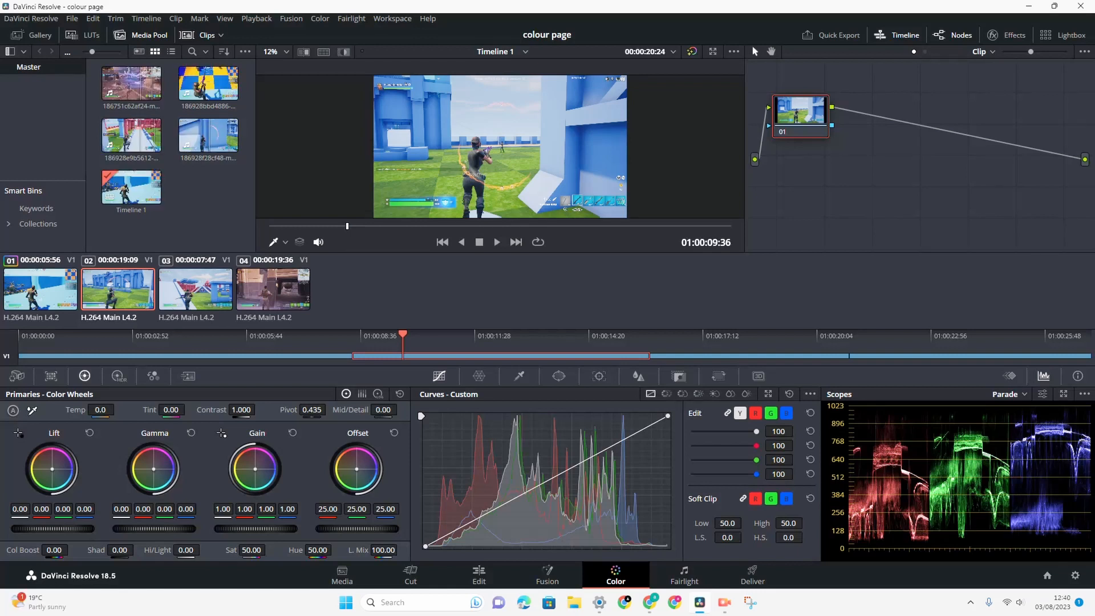
Step: Apply the DJI_Phantom4_DLOG2Rec709 LUT from the DJI folder to the second clip
click(83, 35)
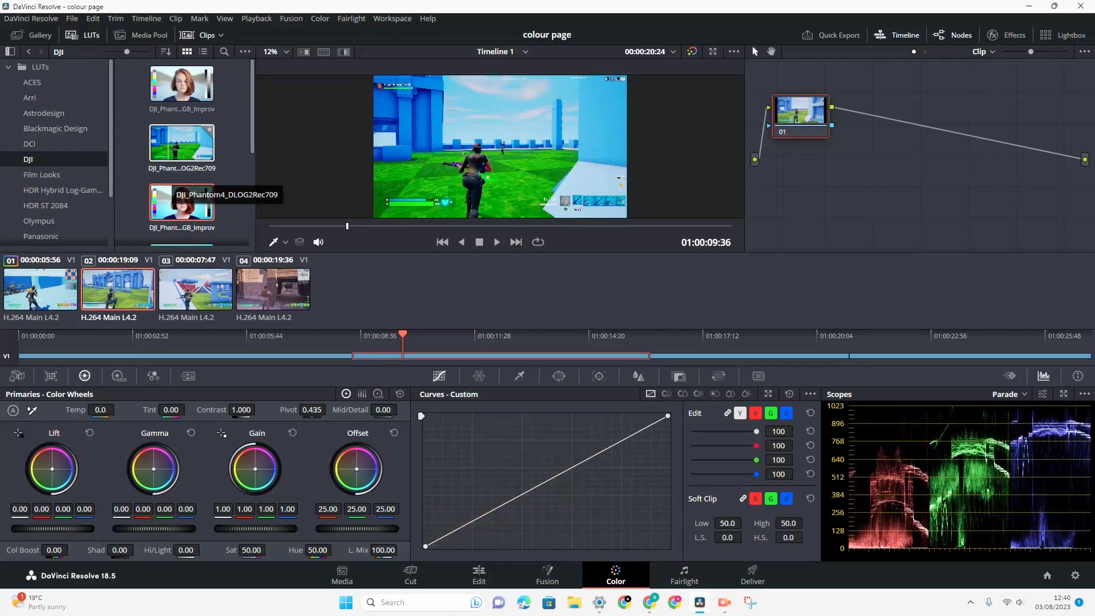
double_click(181, 143)
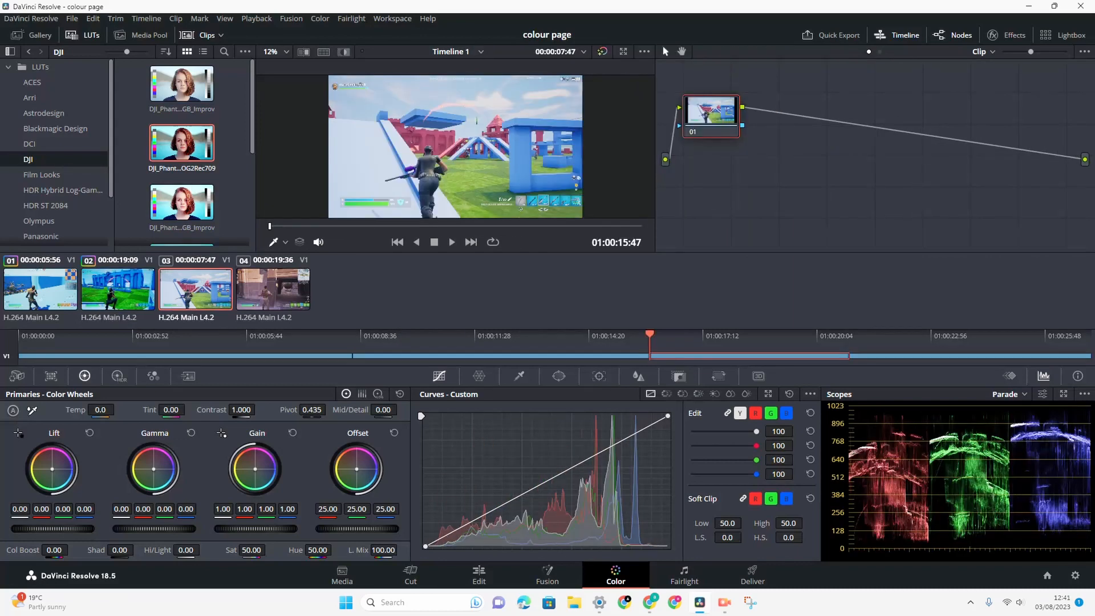
Step: View the Quick Export presets without exporting, and hide and restore the mini timeline
click(831, 36)
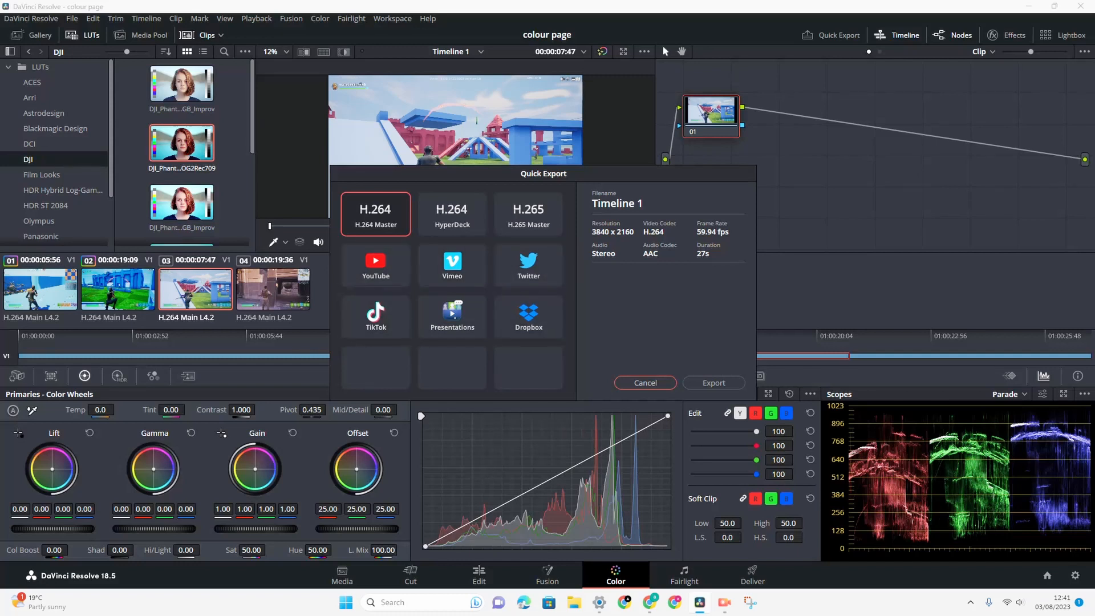
click(645, 383)
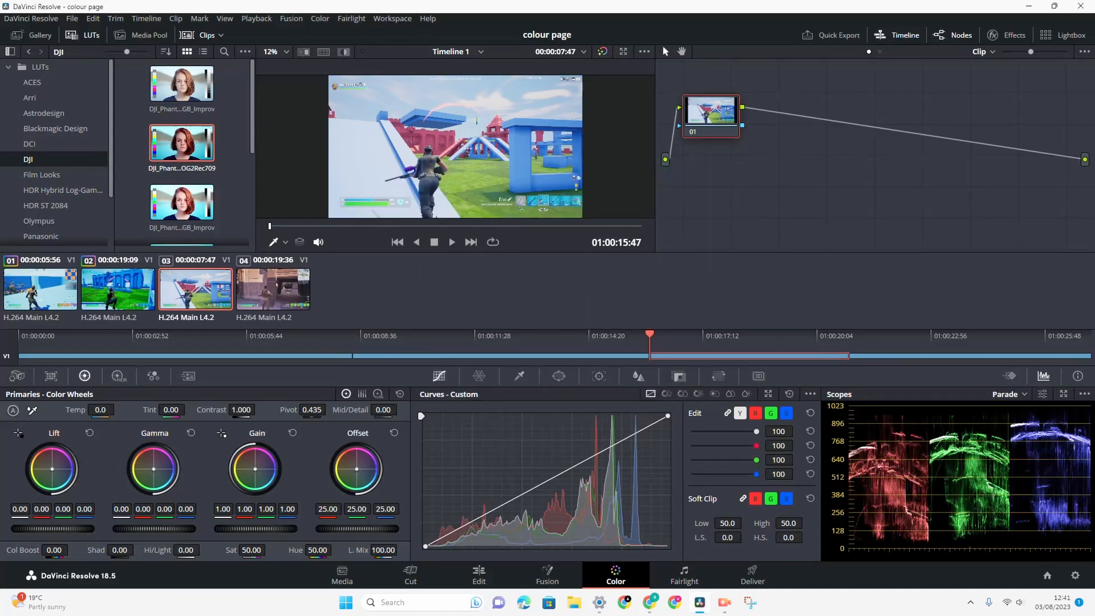
click(880, 35)
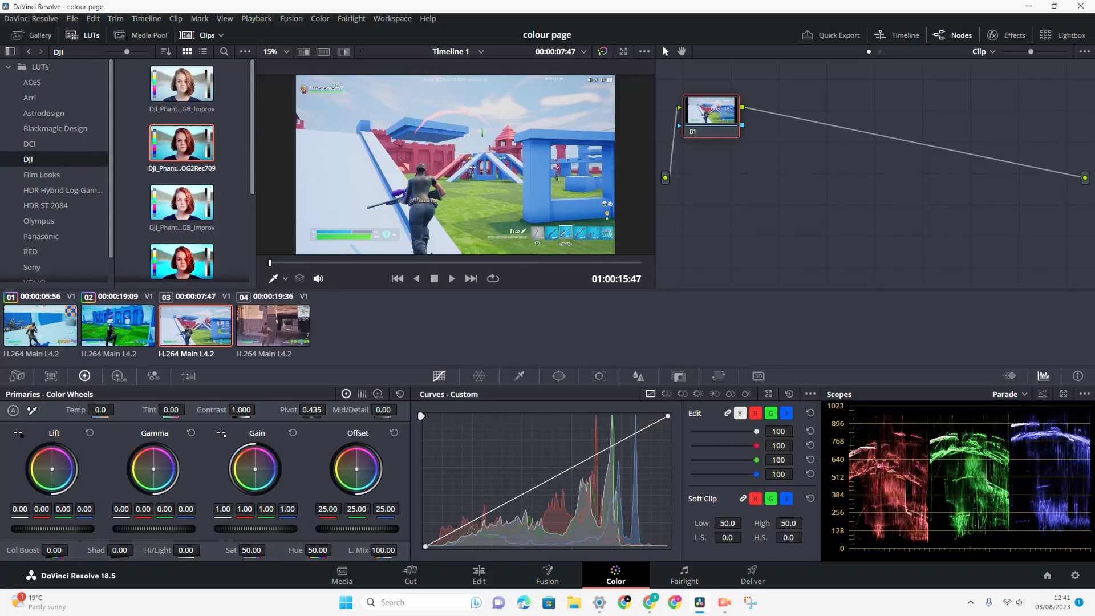
click(881, 35)
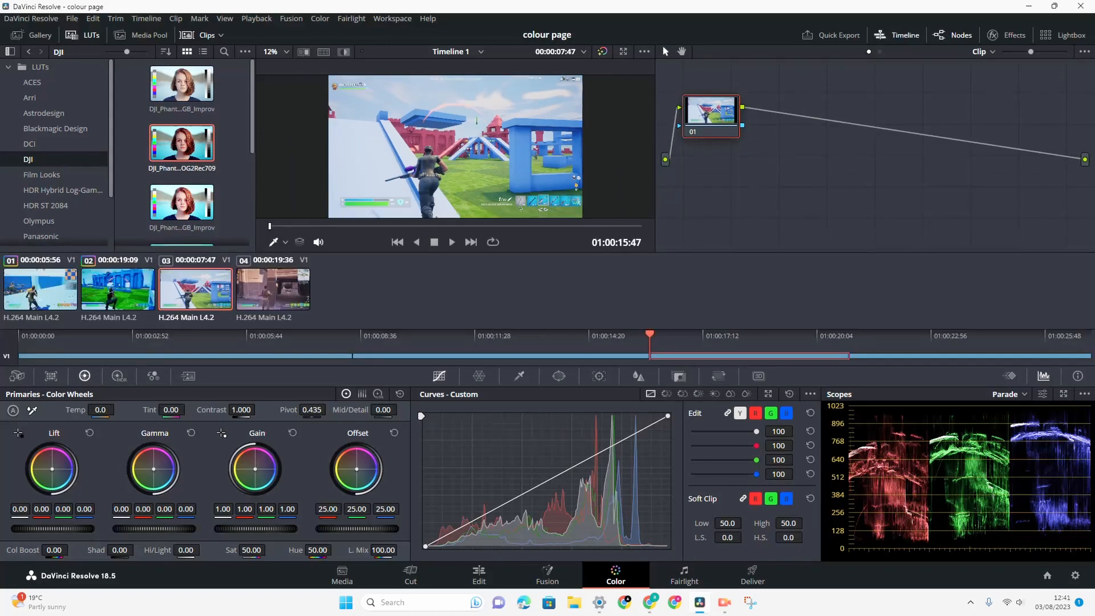
Step: Move node 01 slightly within the node graph, and hide and restore the graph
drag(711, 114, 756, 118)
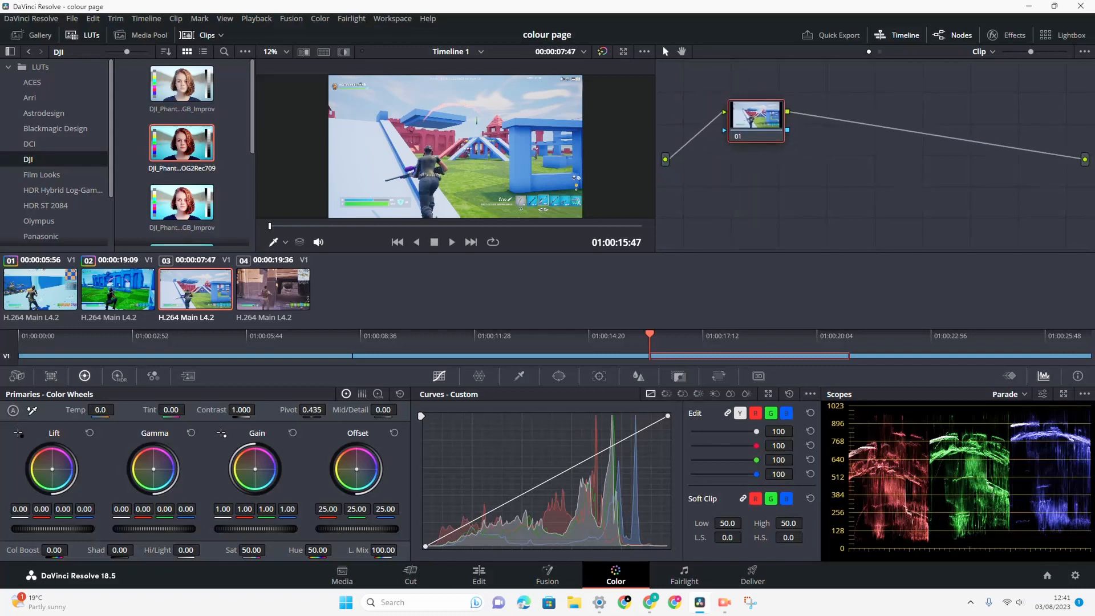
click(953, 35)
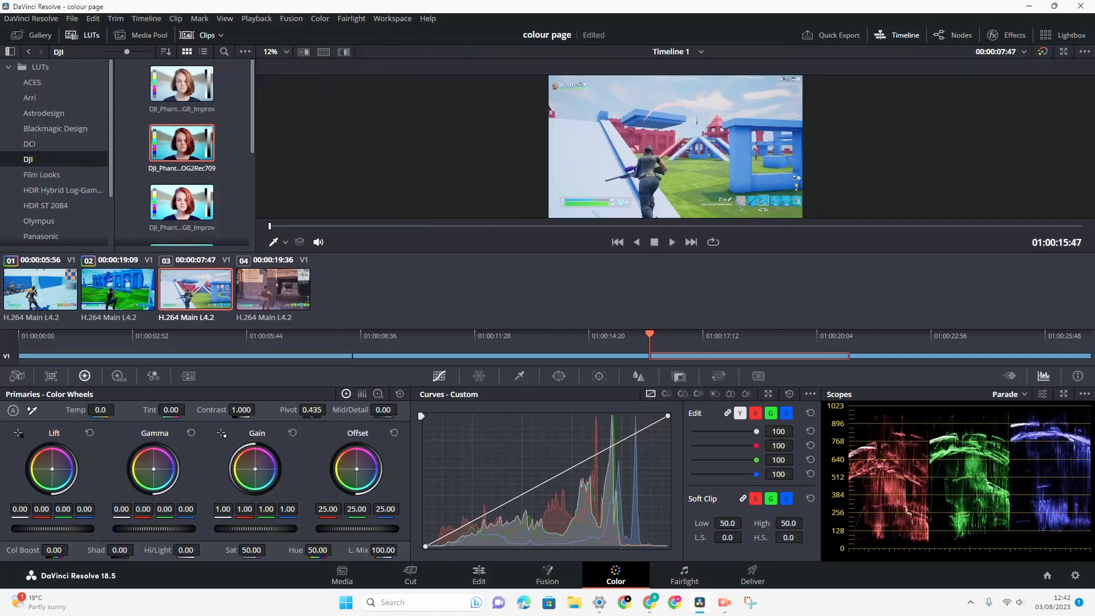
click(953, 34)
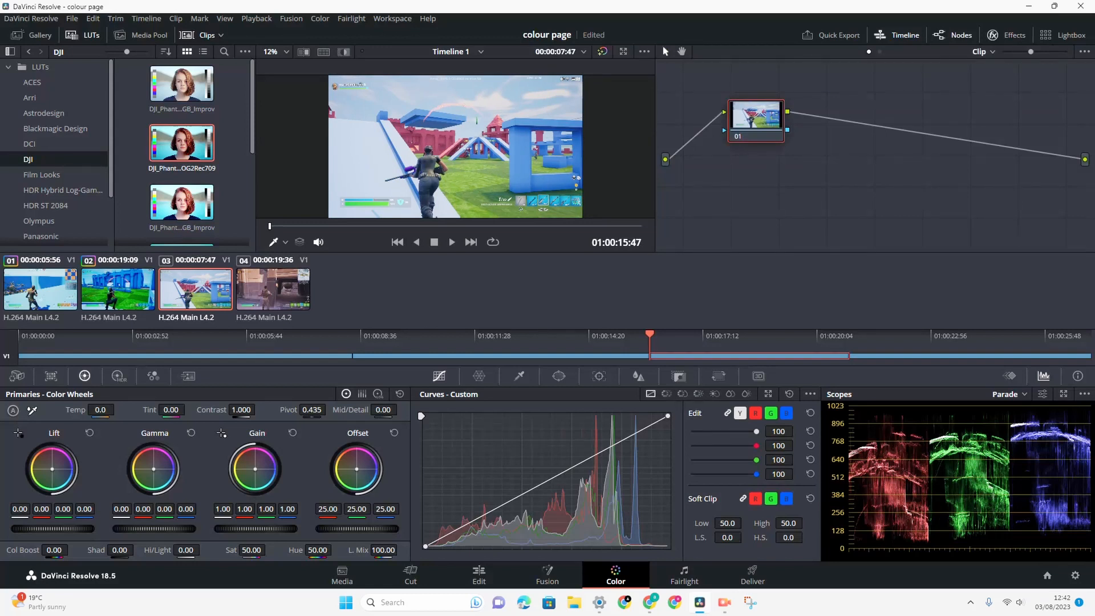
Step: Look through the Resolve FX Blur and Resolve FX Color effects in the effects library, and close the library
click(1006, 35)
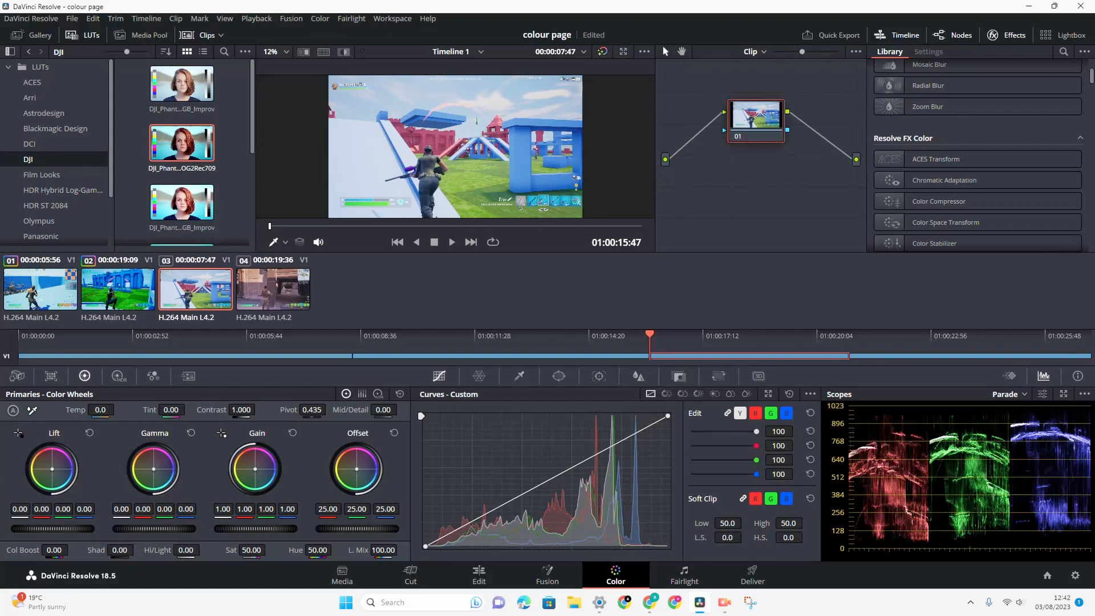
scroll(978, 142, up, 4)
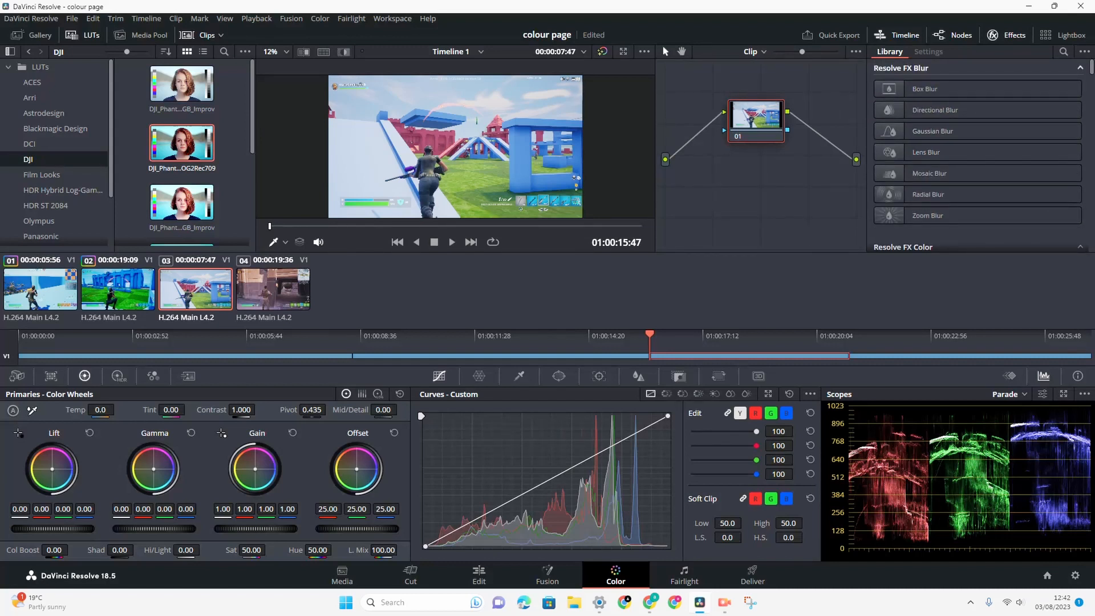
scroll(978, 158, down, 4)
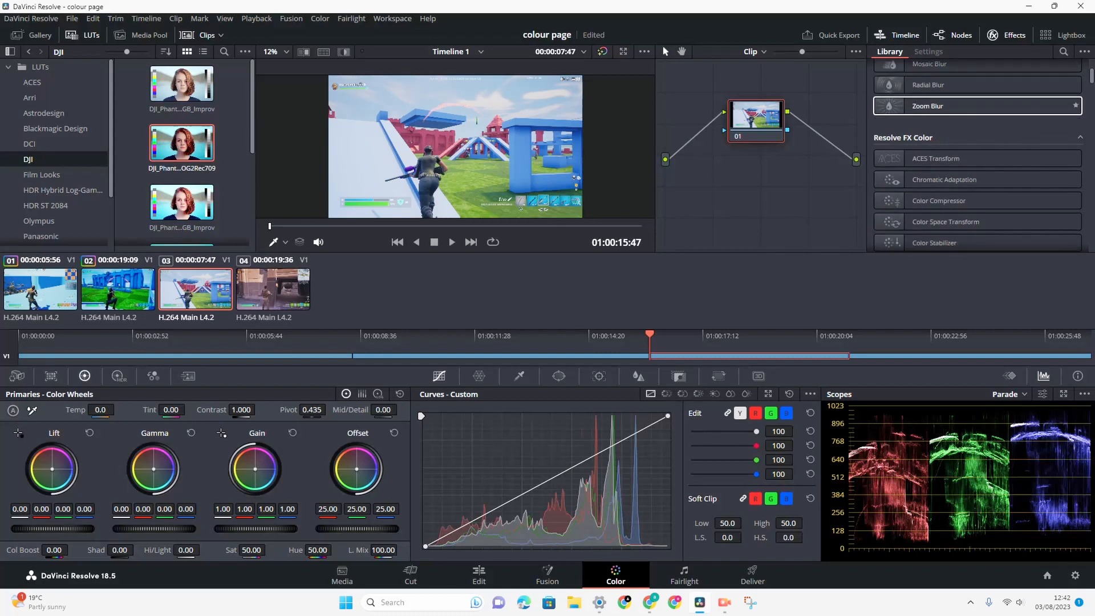
scroll(979, 158, down, 10)
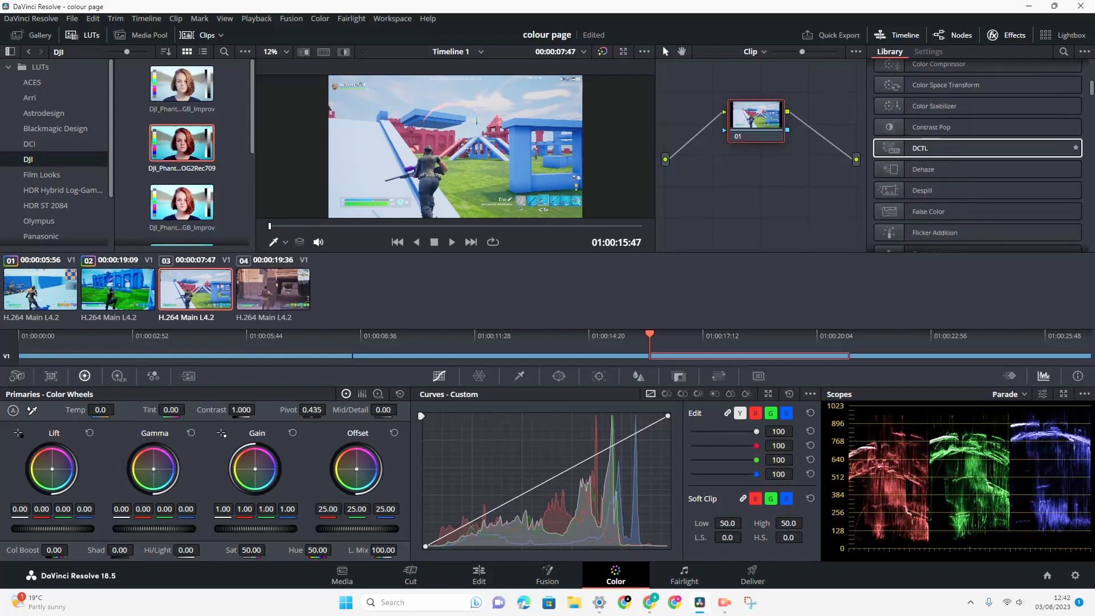
scroll(979, 170, down, 4)
scroll(978, 170, up, 20)
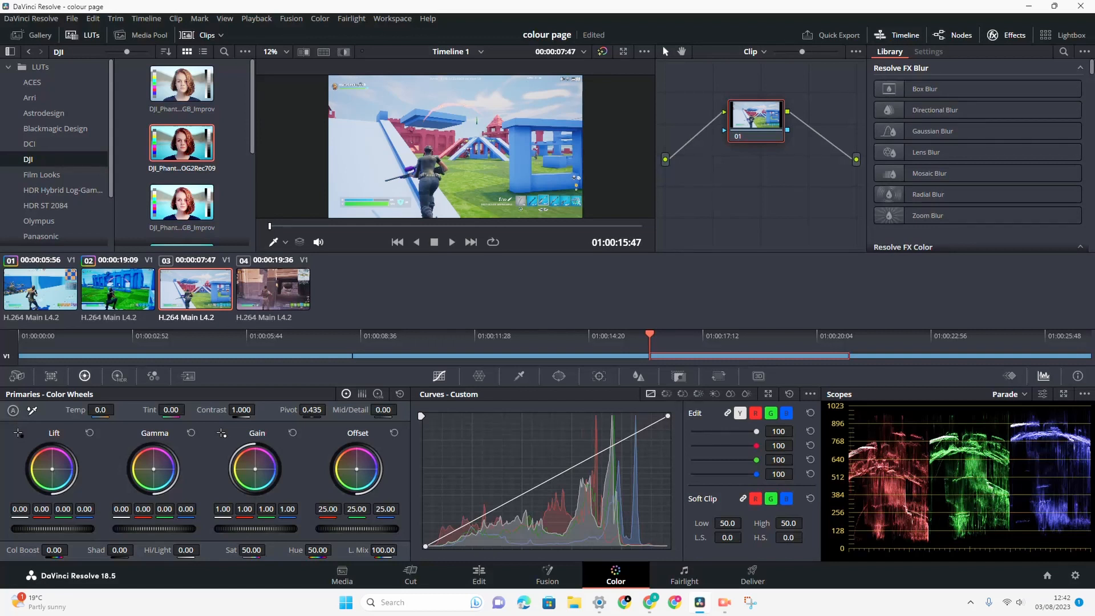
click(1006, 35)
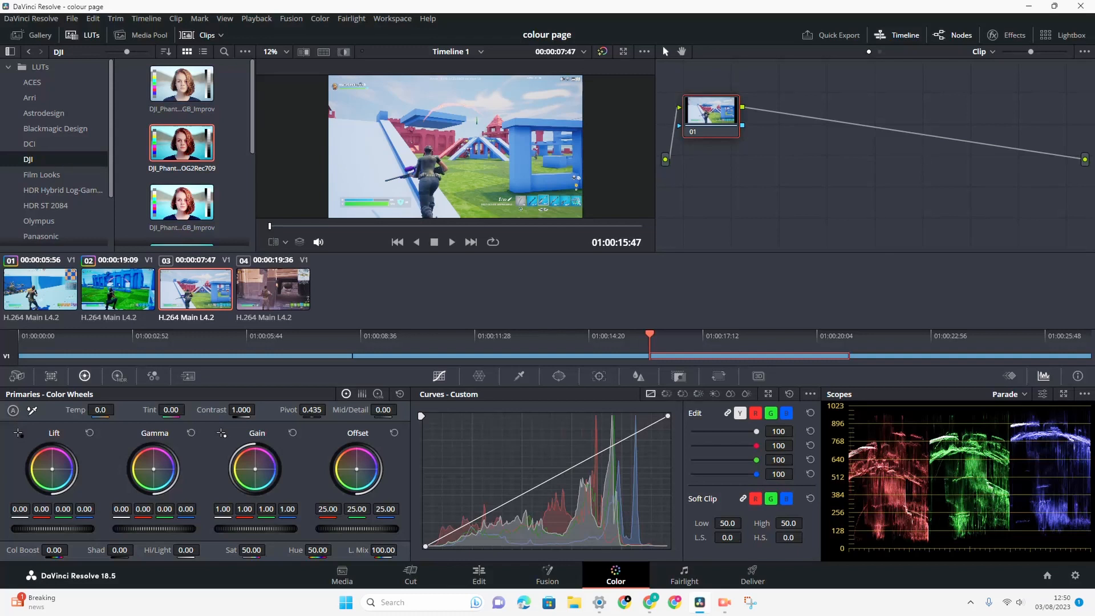
Step: Try shifting the third clip's Offset color balance and its Gain level, and reset both wheels
drag(357, 469, 364, 459)
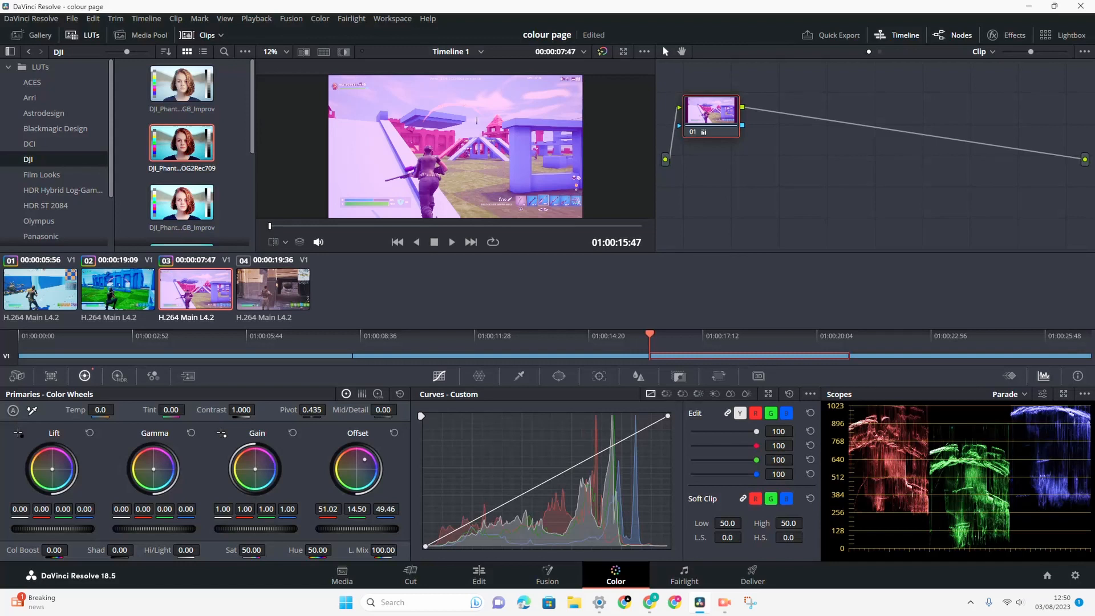
drag(364, 459, 356, 469)
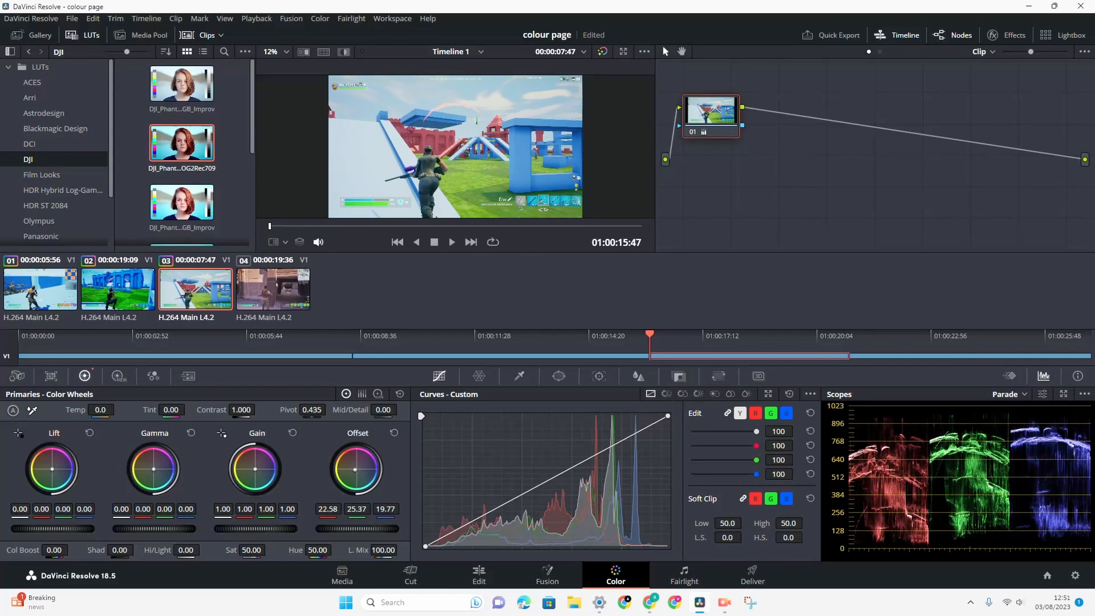
drag(256, 529, 342, 529)
click(293, 433)
click(394, 433)
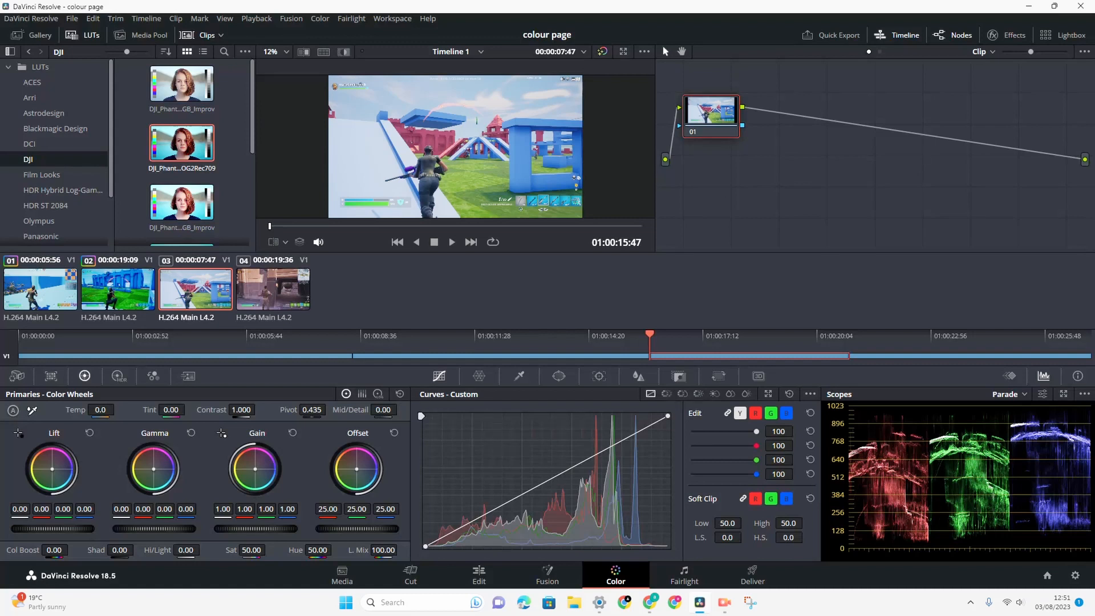
Step: Try Offset at 21.92, 26.70, 16.57 and RGB Gain at 1.22, 0.91, 1.27, and reset all primaries
drag(356, 469, 353, 471)
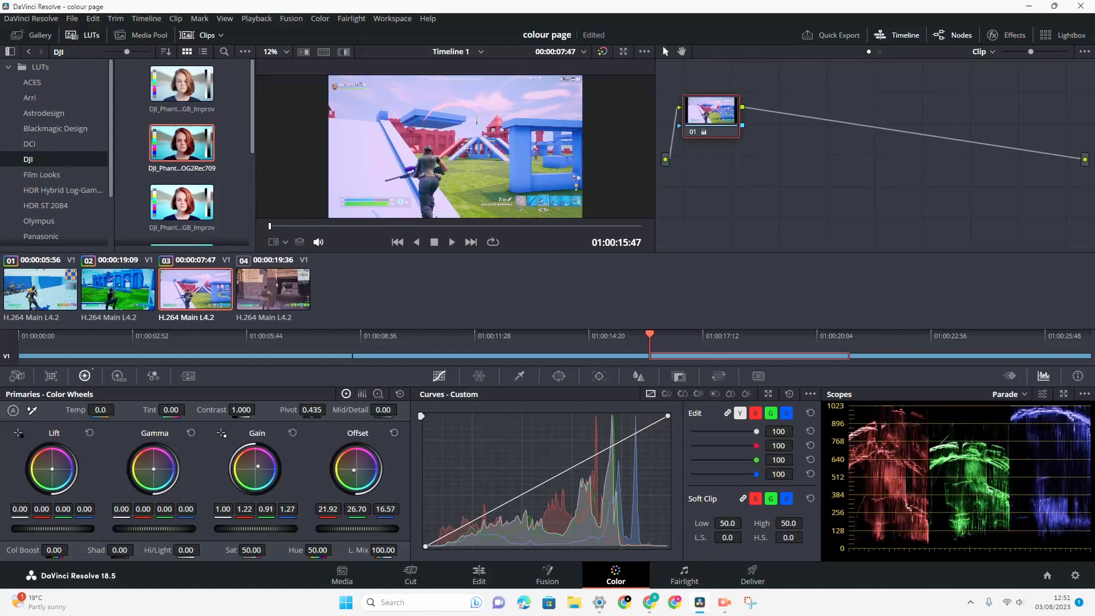
click(400, 395)
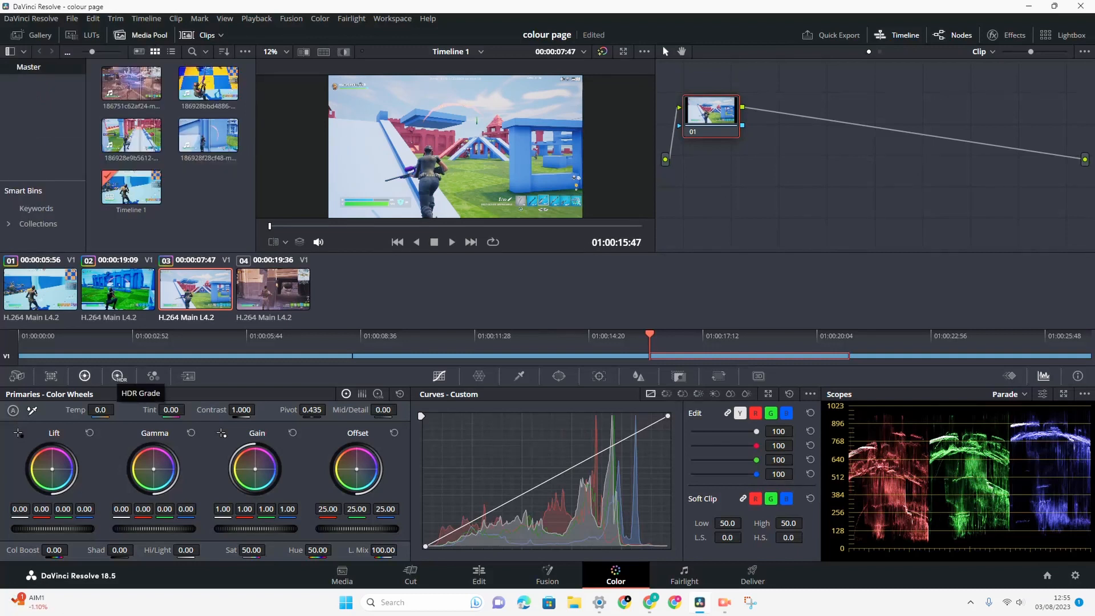
Step: In HDR Grade, tint the Light wheel to X 0.12, Y 0.16, with range +1.50 and falloff 0.08
click(118, 376)
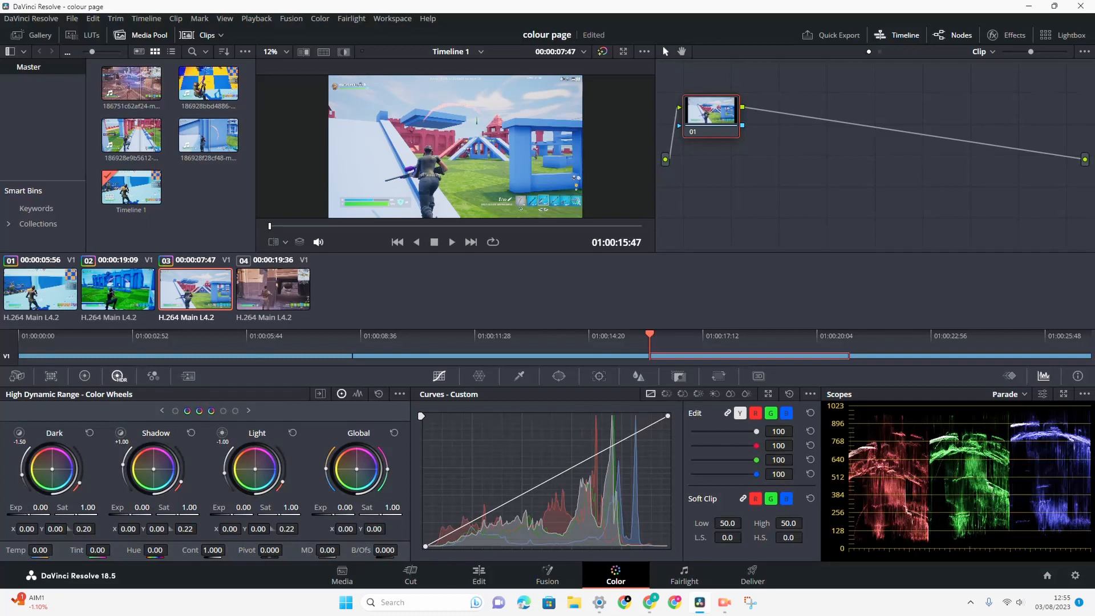
click(84, 376)
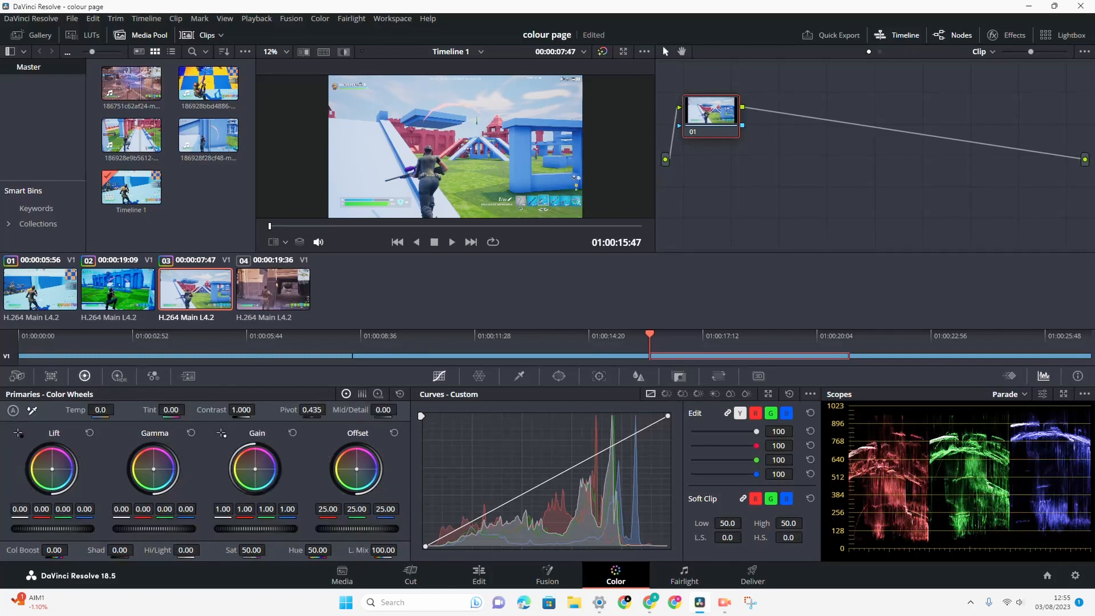
click(119, 376)
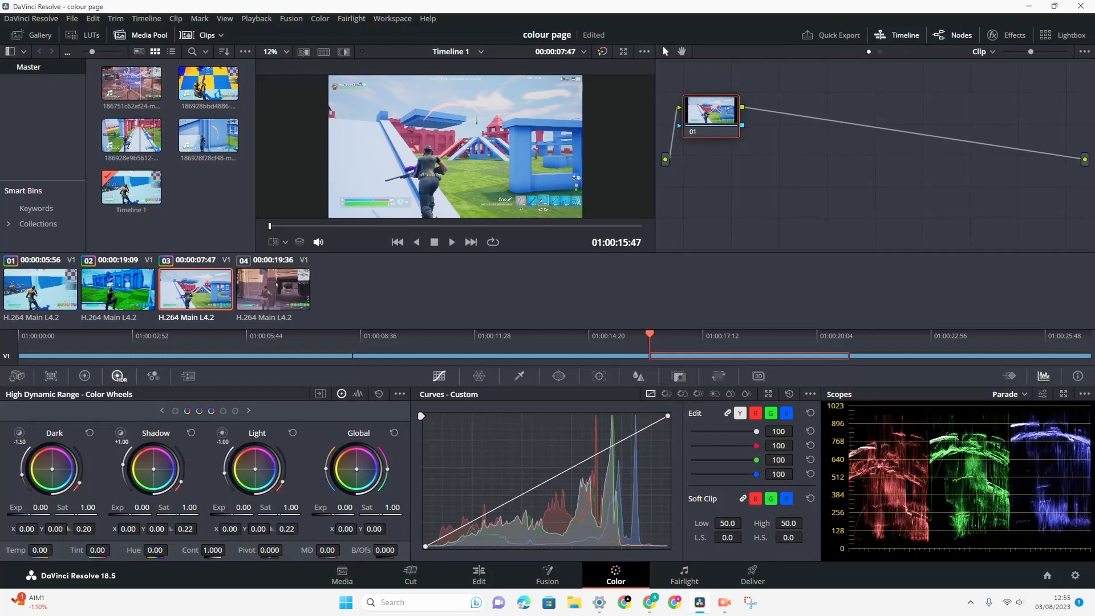
drag(255, 468, 260, 462)
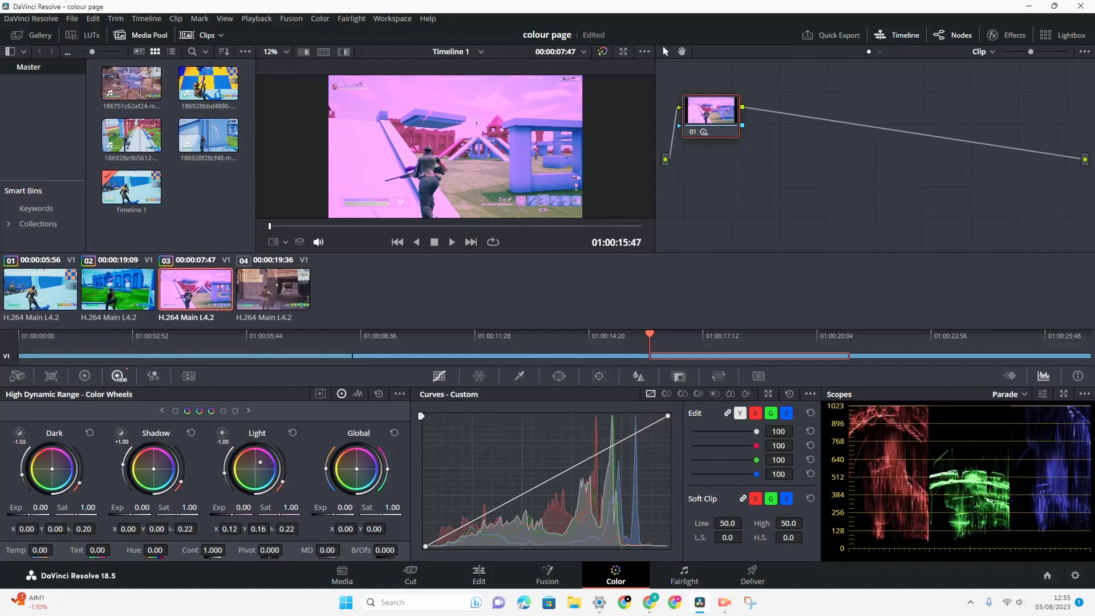
drag(224, 473, 225, 462)
mouse_move(282, 481)
mouse_down()
mouse_move(285, 473)
mouse_move(279, 487)
mouse_up()
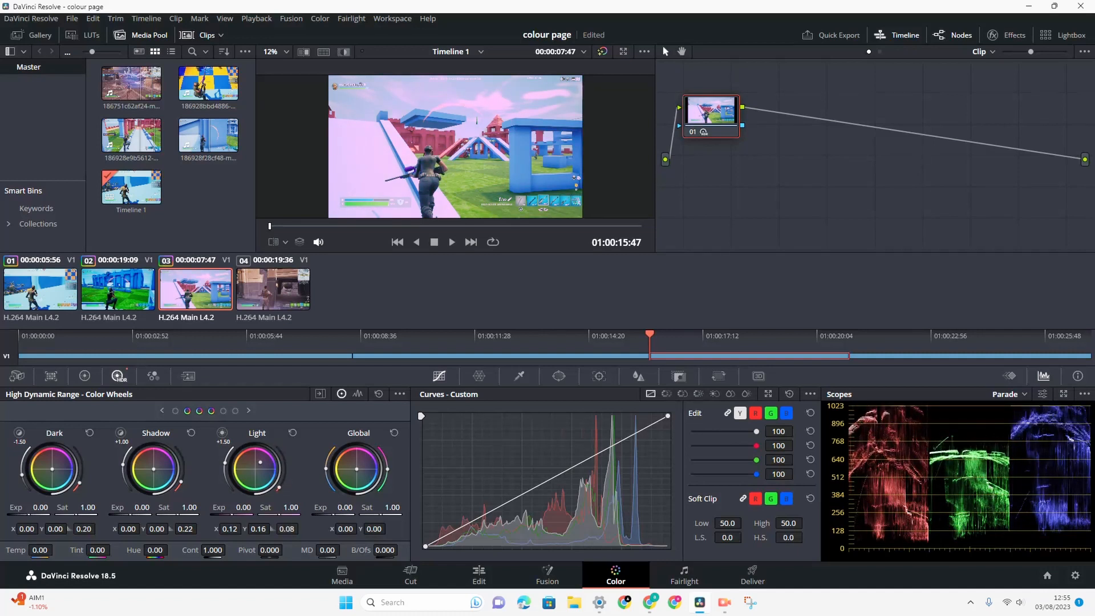
Step: Set the HDR Light wheel's saturation to 1.18 and its falloff to 0.25, and reset the wheel
drag(291, 507, 301, 507)
key(ctrl+s)
drag(287, 528, 296, 529)
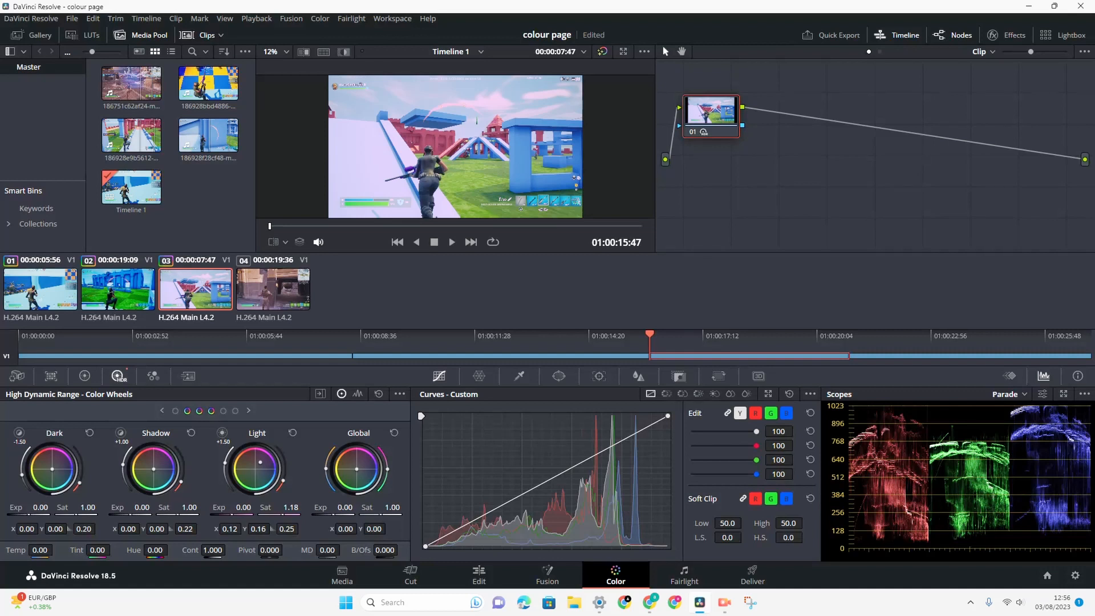
click(293, 433)
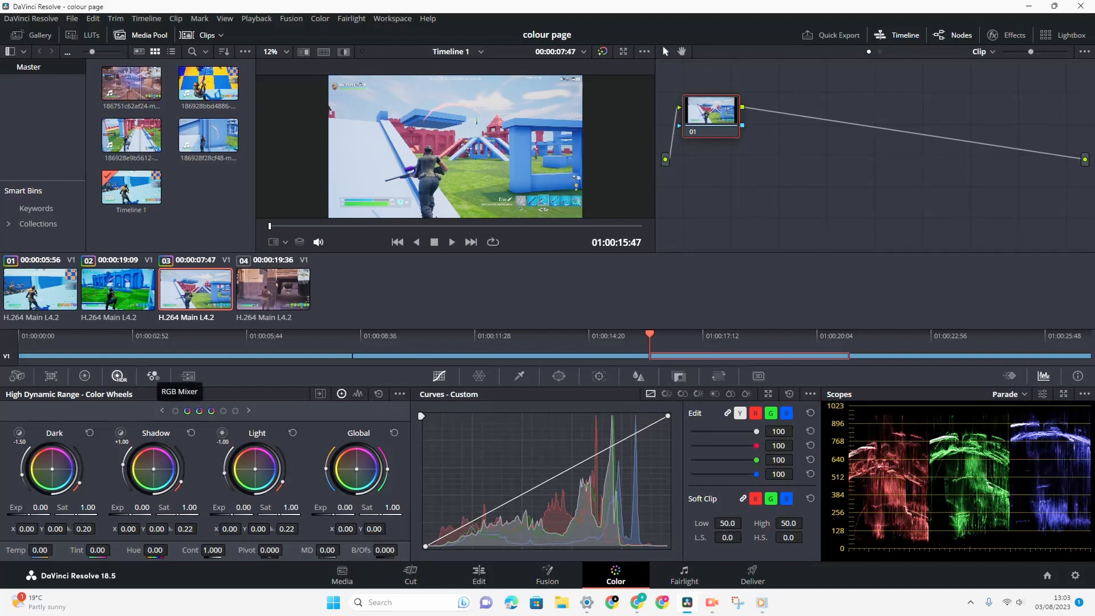
Step: In the RGB Mixer, set the Green Output to red 1.38, green 0.61 and blue -0.63 for the third clip
click(152, 376)
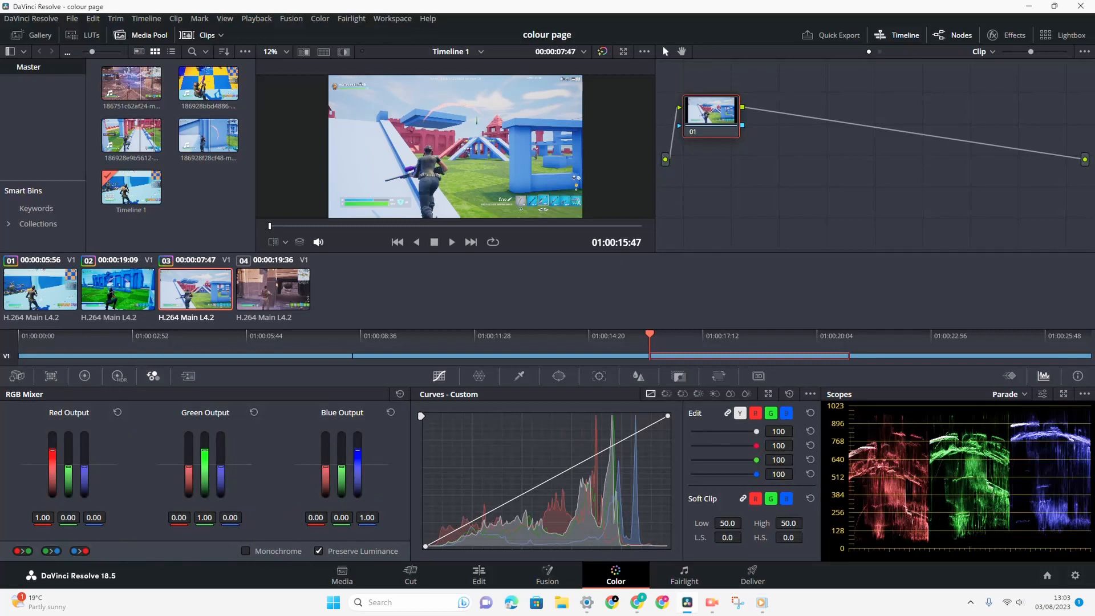
mouse_move(205, 450)
mouse_down()
mouse_move(221, 456)
mouse_move(220, 446)
mouse_up()
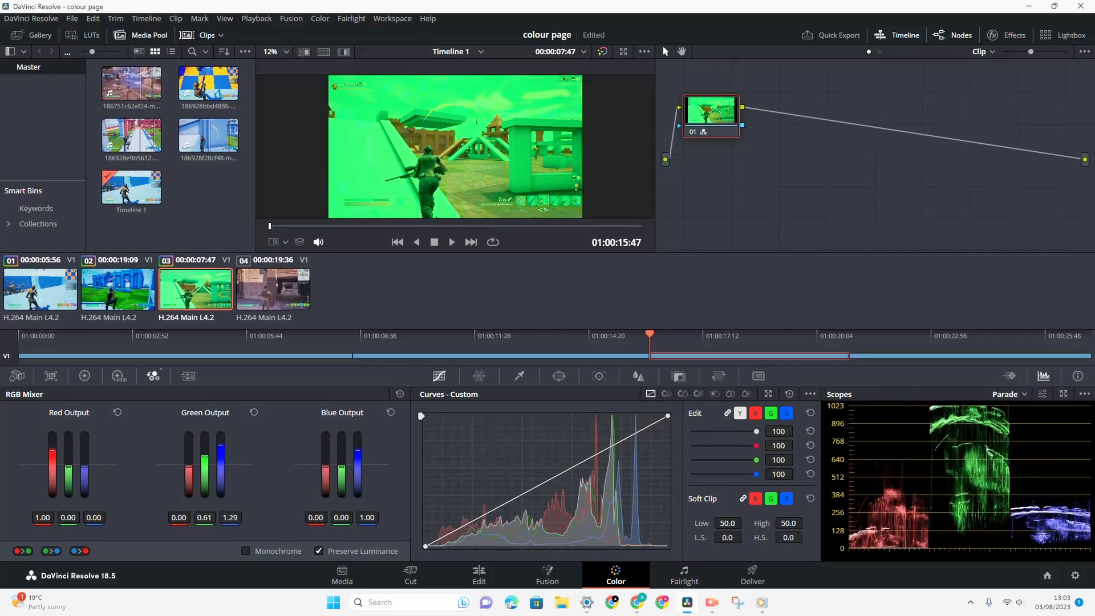
mouse_move(188, 467)
mouse_down()
mouse_move(188, 444)
mouse_move(221, 459)
mouse_move(221, 477)
mouse_up()
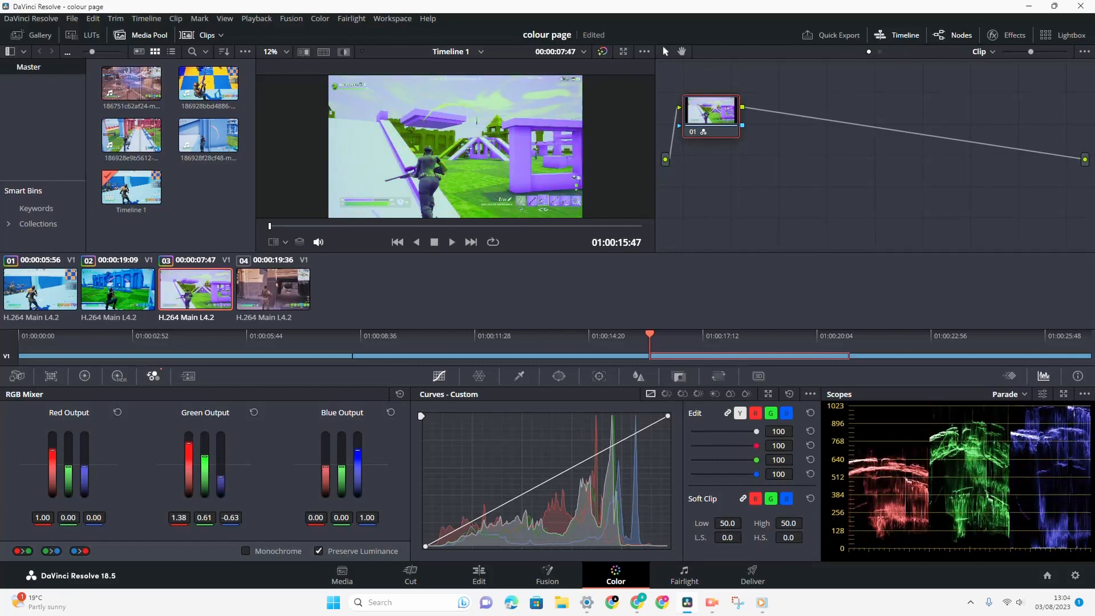
Step: Try the RGB Mixer's Green Output at green 0.84 and blue 0.54, and reset the Green Output
drag(221, 476, 221, 477)
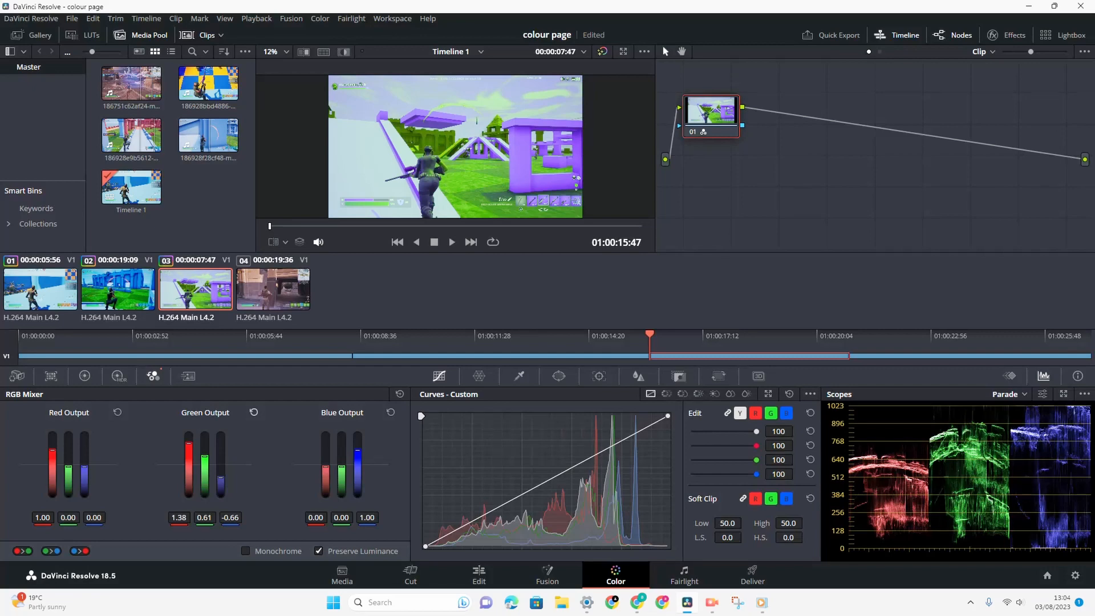
drag(221, 477, 205, 451)
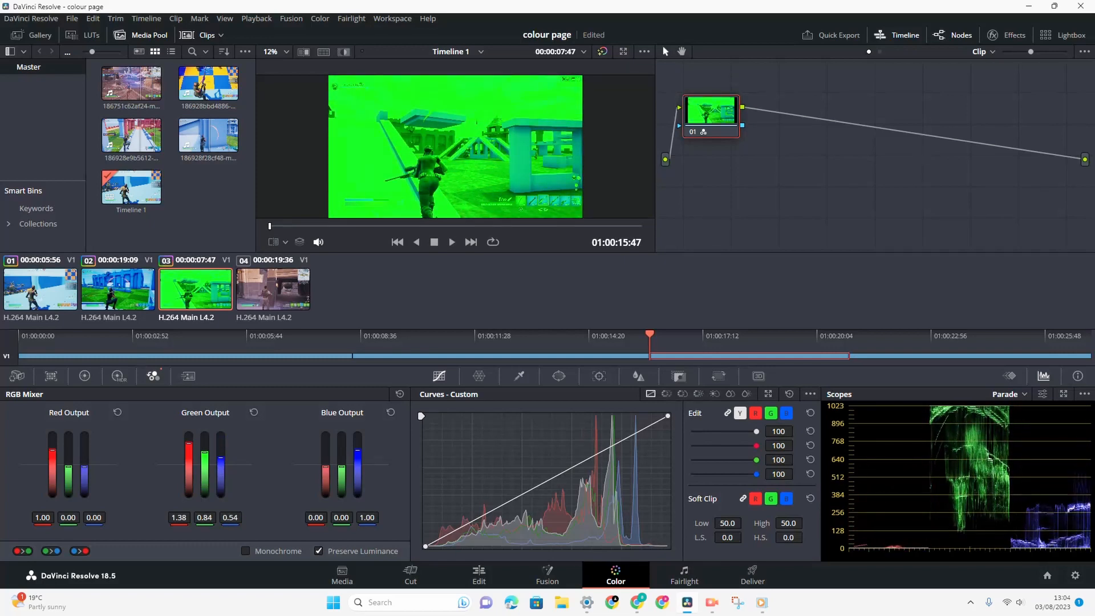
click(254, 411)
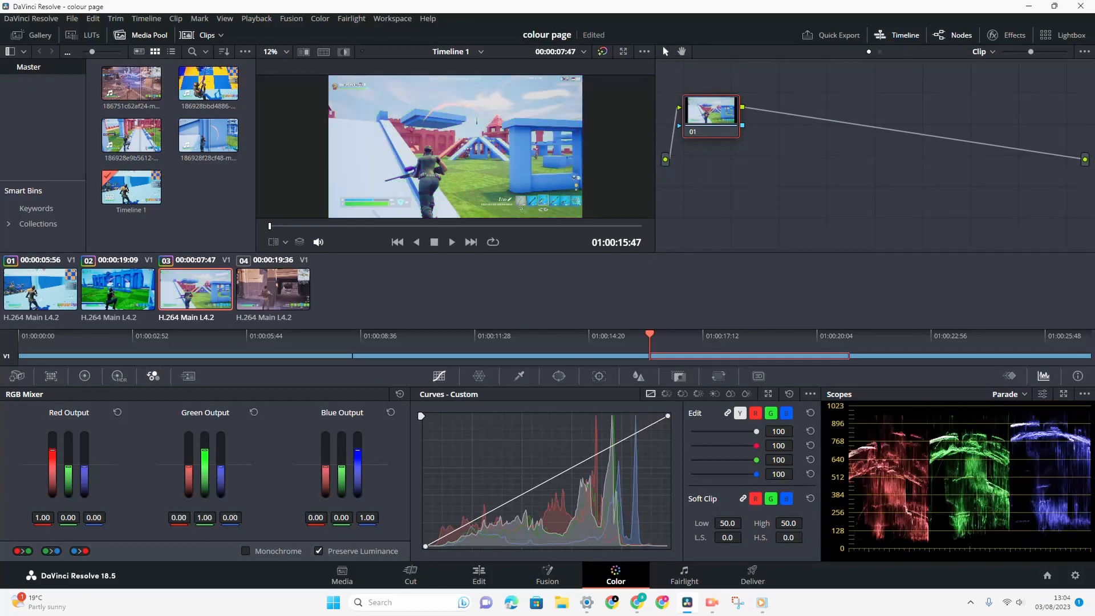
Step: Try Blue Output red at -1.79 and Green Output green at -0.28, and reset the whole RGB Mixer
drag(326, 466, 326, 496)
drag(205, 451, 205, 471)
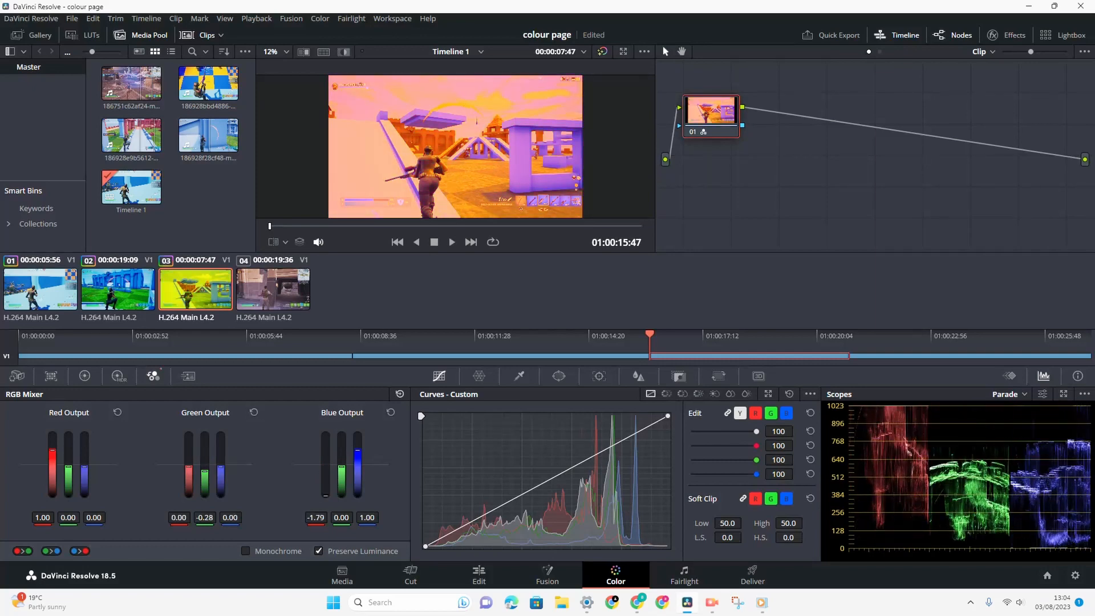
click(400, 394)
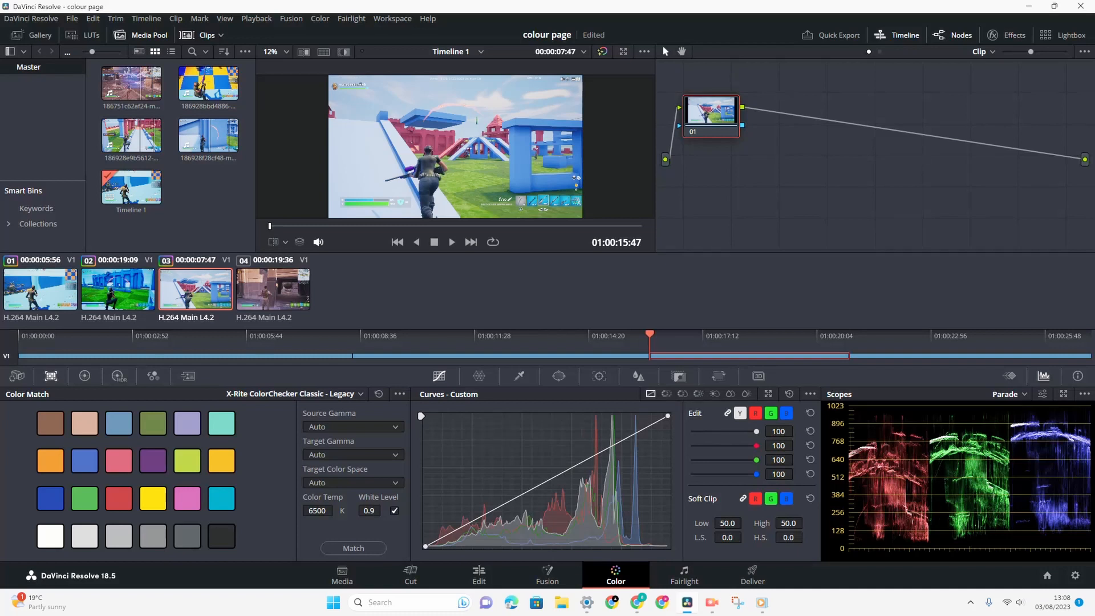
Step: Try the Color Match charts DSC Labs ChromaDuMonde 24+4, X-Rite ColorChecker Video and DSC Labs SMPTE OneShot, and reset Color Match
click(291, 393)
click(285, 422)
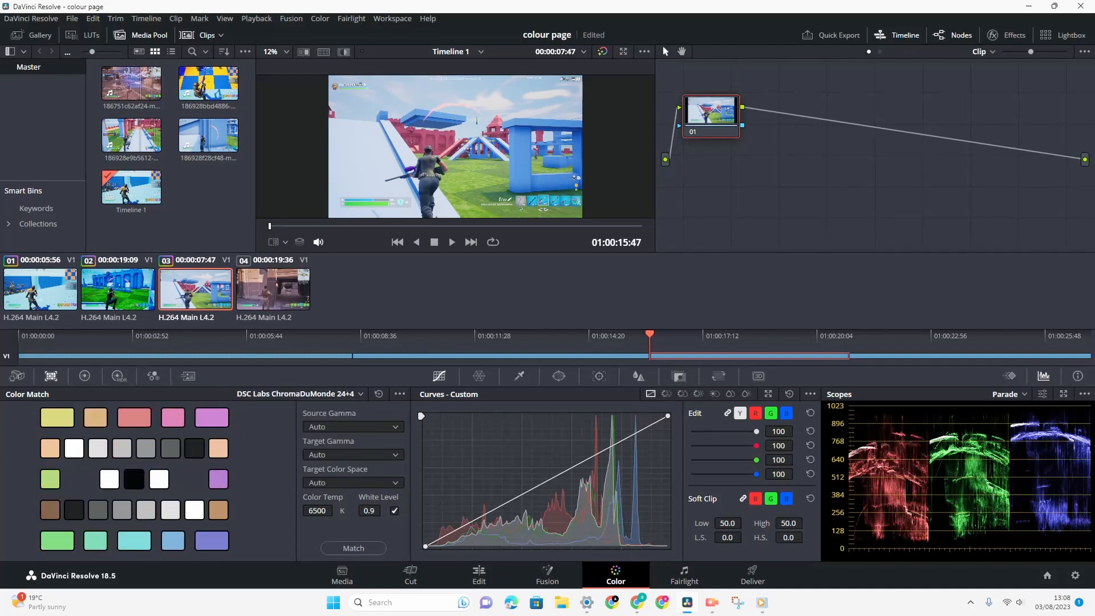
click(296, 394)
click(308, 468)
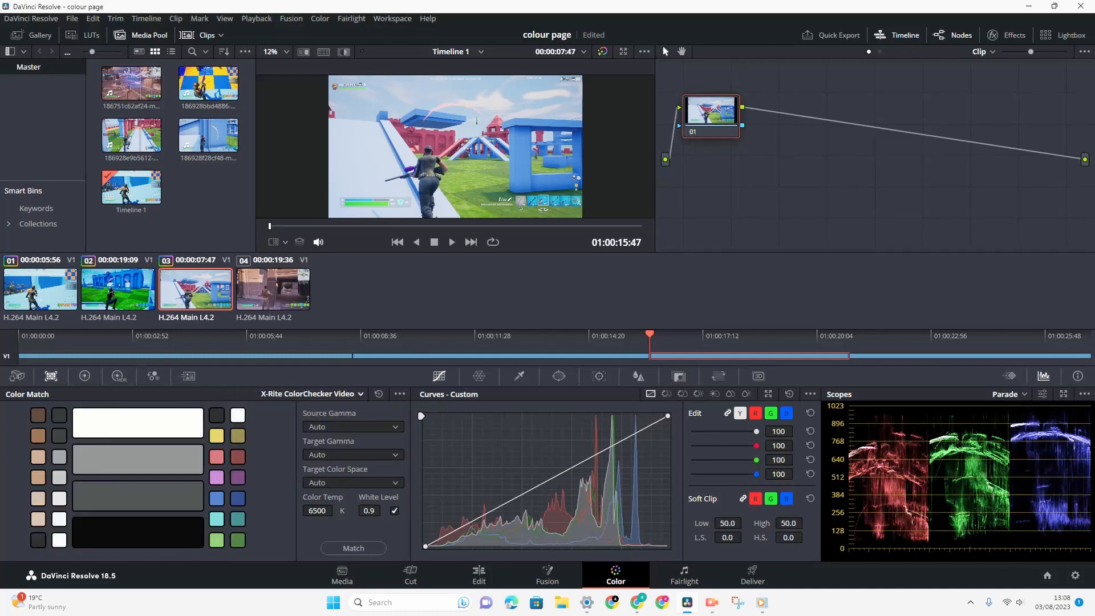
click(311, 393)
click(320, 434)
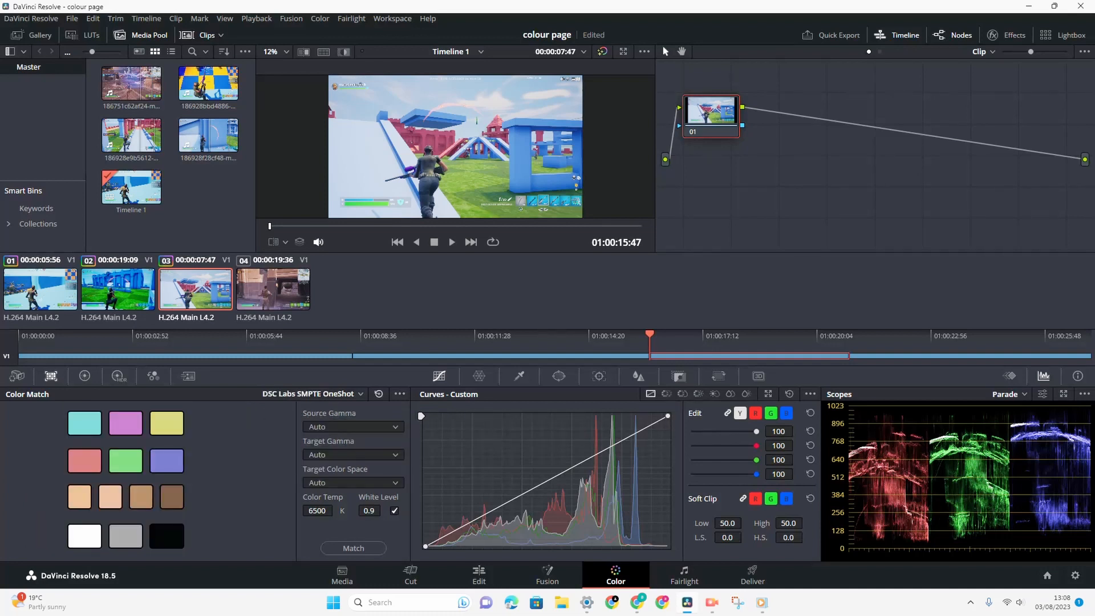
click(379, 394)
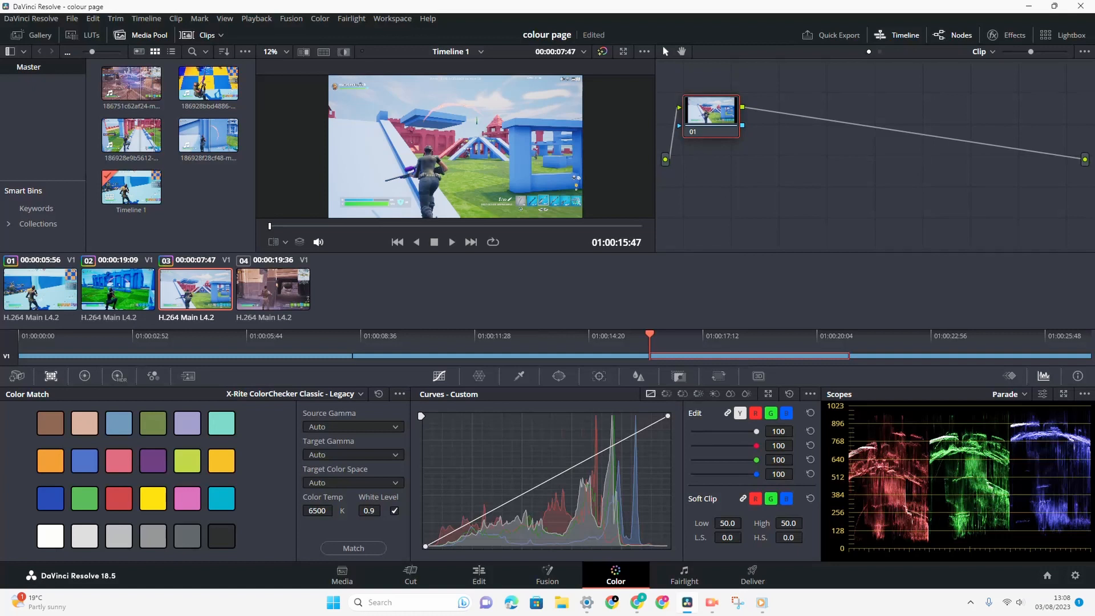
Step: Set Color Match source and target gamma to ARIB STD-B67 HLG and target color space to Blackmagic Design 4.6K Film Gen 1
click(352, 426)
click(331, 455)
click(353, 455)
click(342, 507)
click(353, 482)
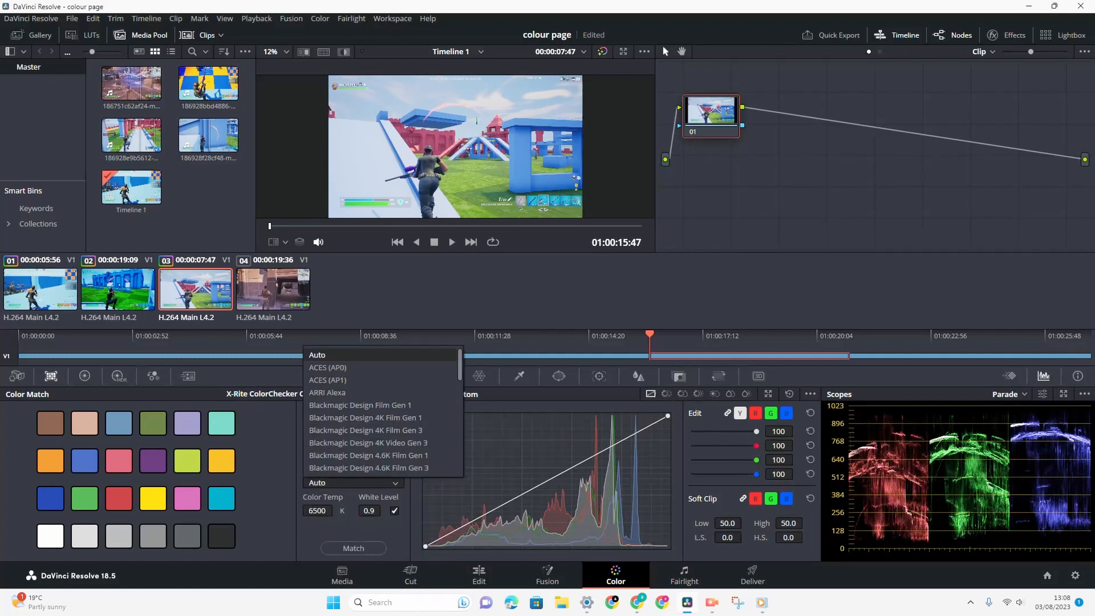
click(353, 455)
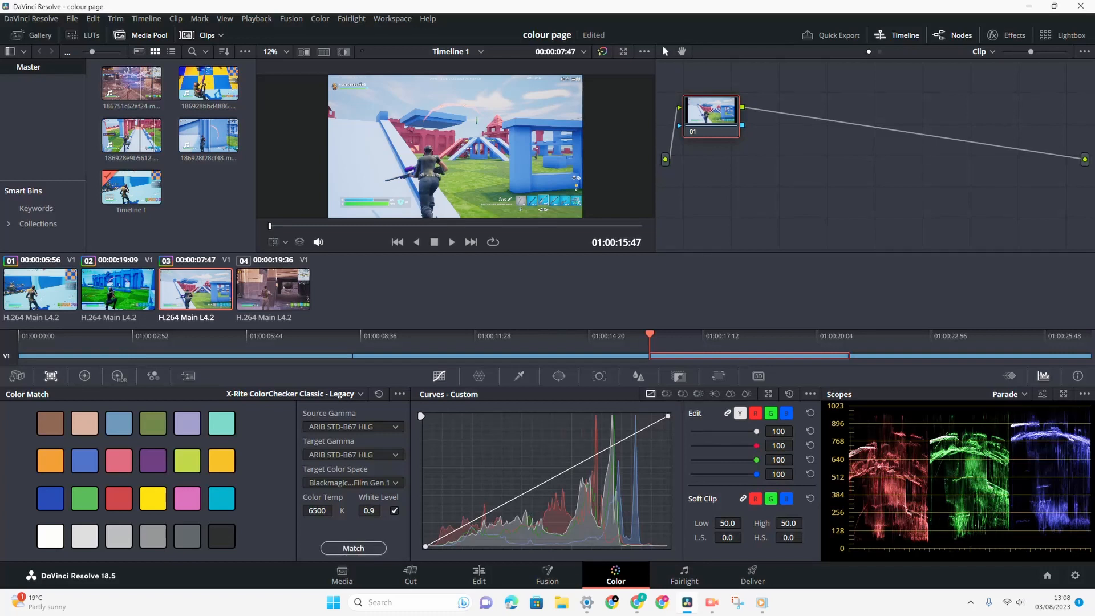
Step: Run Color Match on the third clip, trying white levels 1.0 and 0.5, and reset Color Match
click(353, 548)
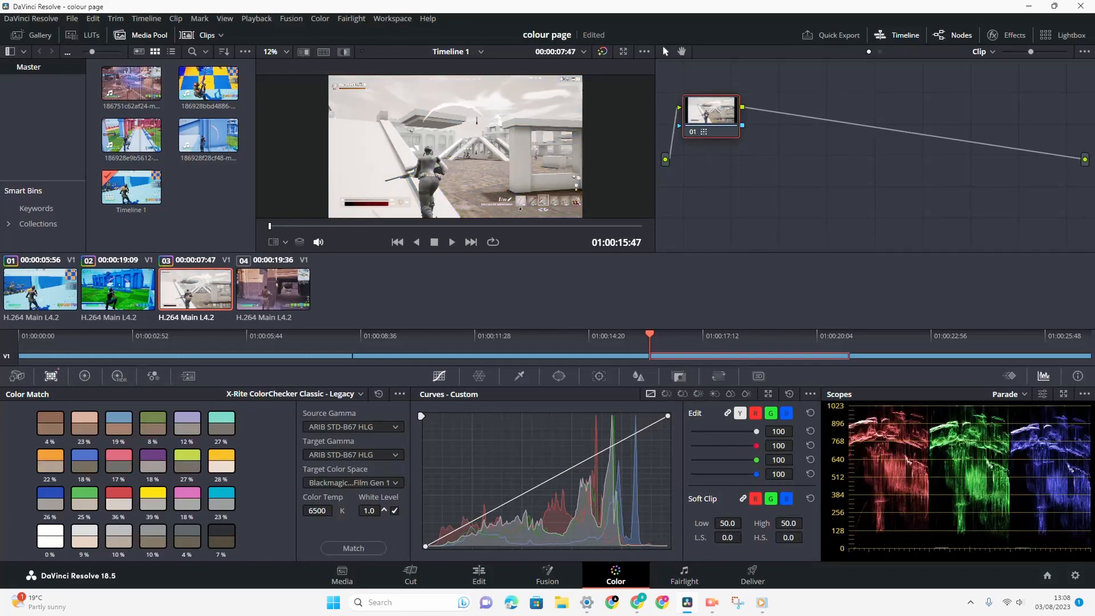
click(354, 548)
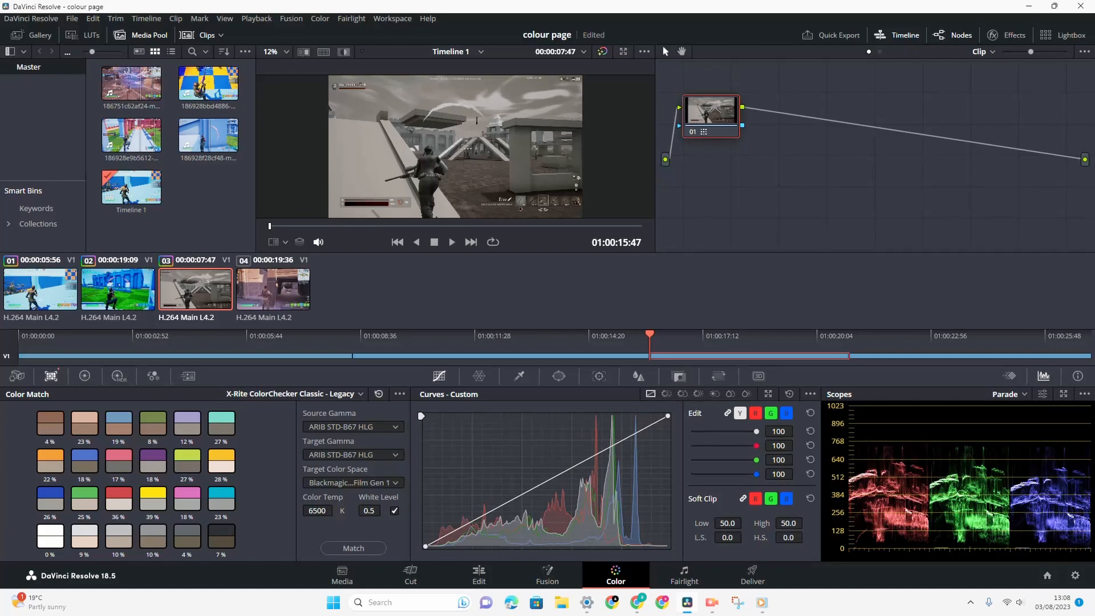
click(379, 393)
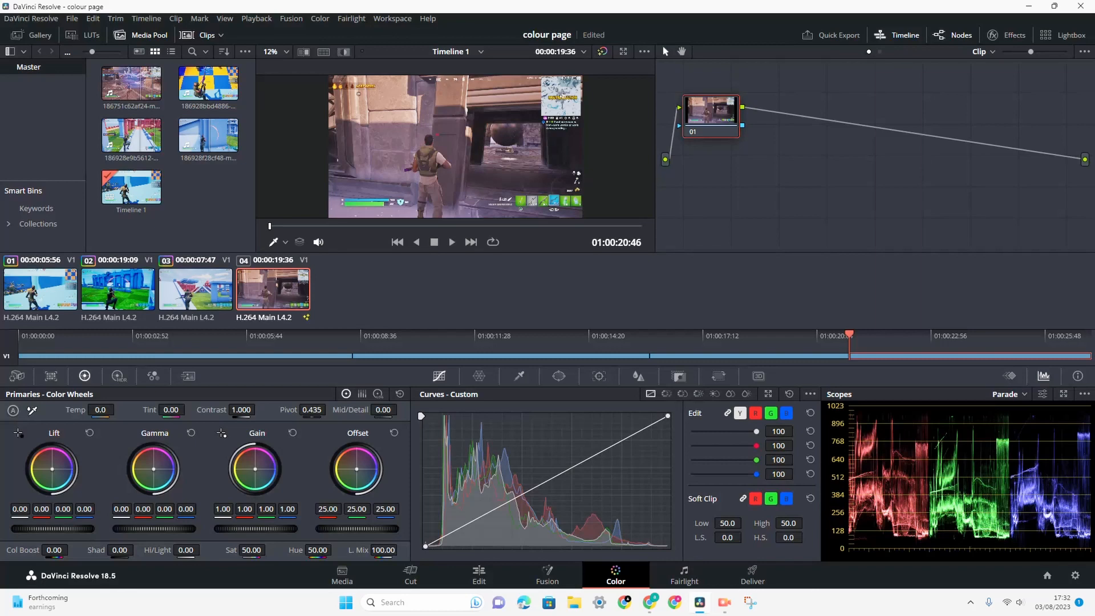
Step: Try raising and lowering the fourth clip's midtones with a point on the linked custom curve, and reset the curve
mouse_move(668, 415)
mouse_down()
mouse_move(666, 533)
mouse_move(662, 418)
mouse_move(430, 415)
mouse_move(668, 416)
mouse_up()
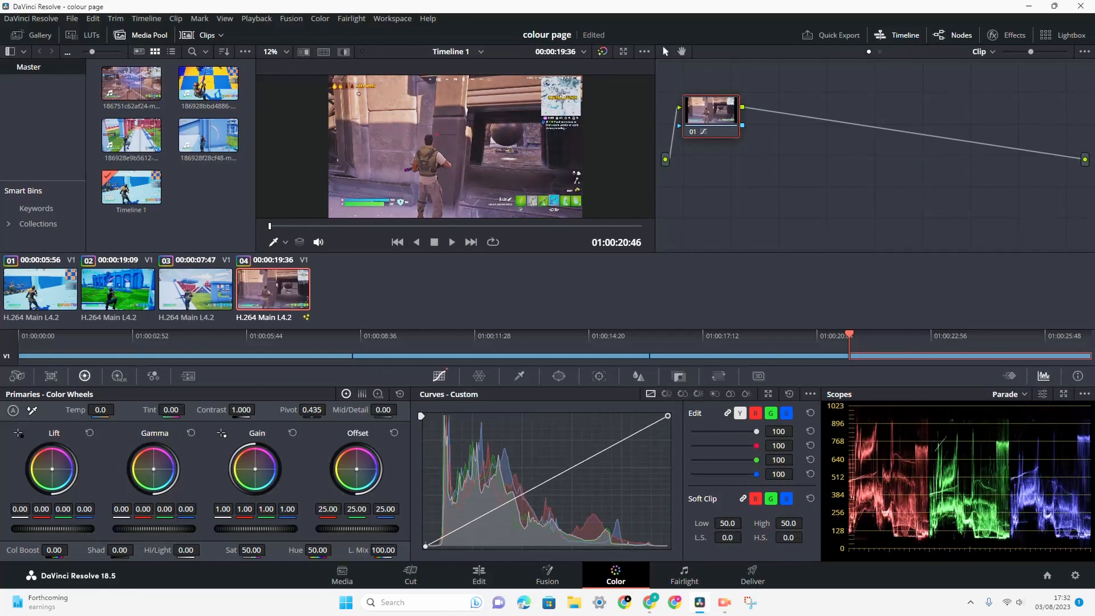
drag(597, 454, 546, 445)
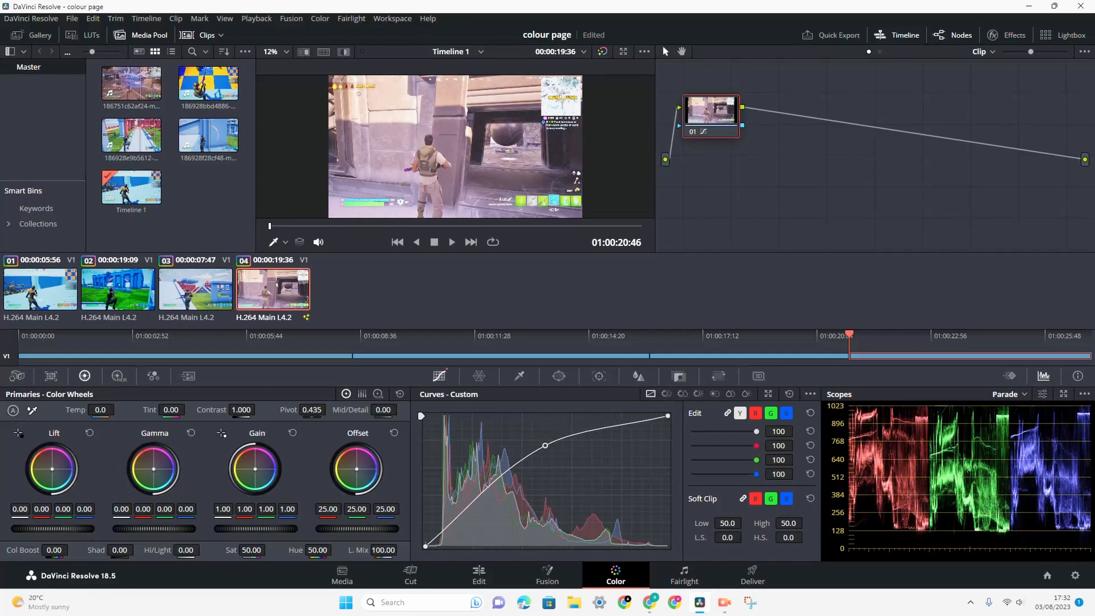
drag(545, 446, 565, 479)
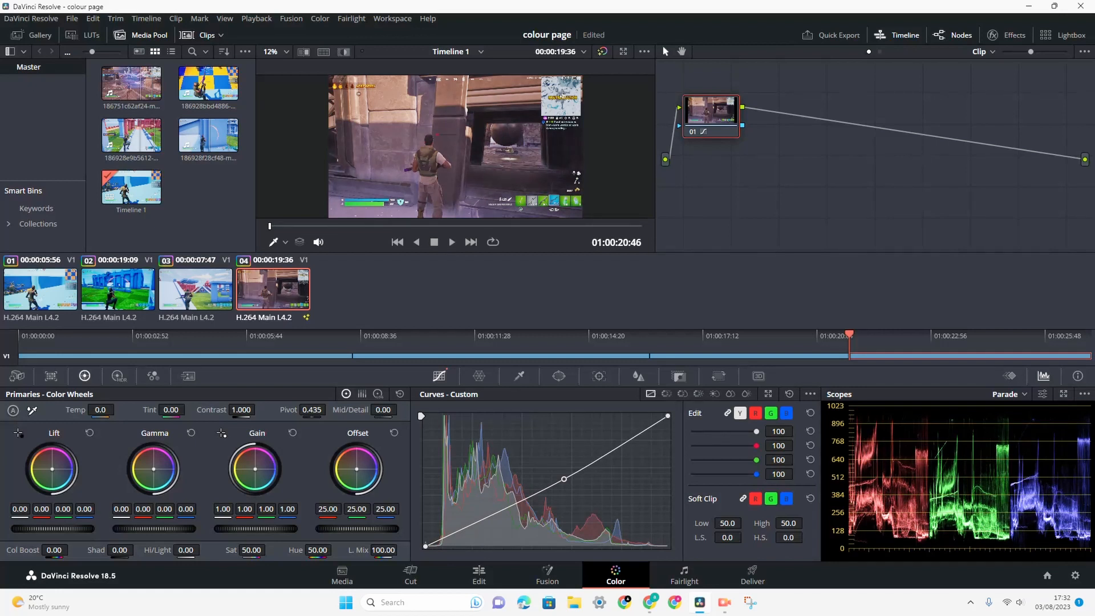
click(810, 413)
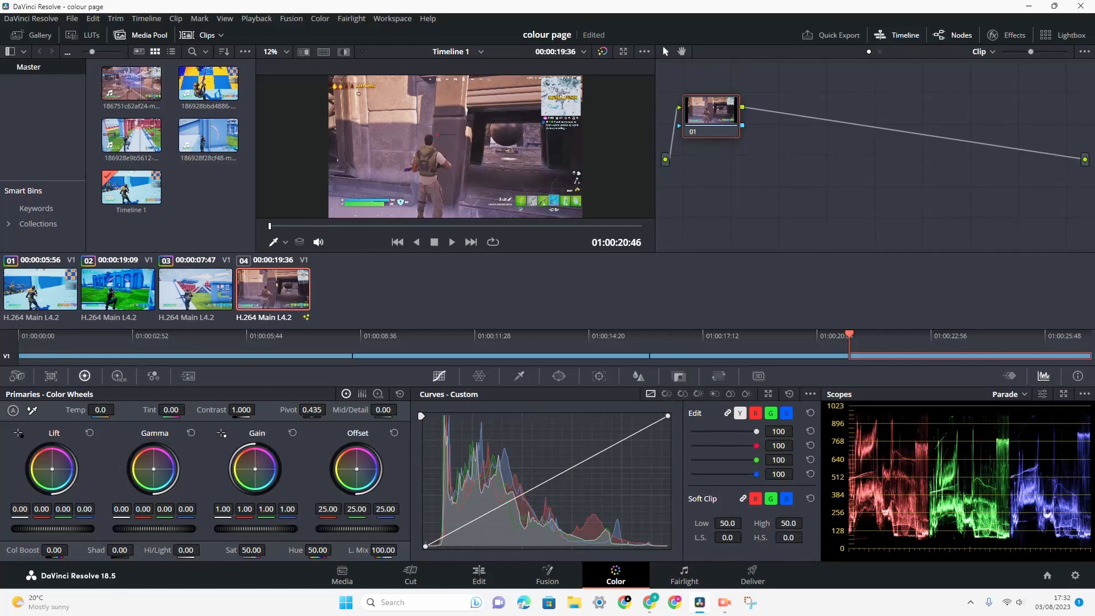
Step: Isolate the red channel of the fourth clip's custom curve, try bending it from a new point, and reset the curves
mouse_move(421, 416)
mouse_down()
mouse_move(421, 474)
mouse_move(421, 416)
mouse_up()
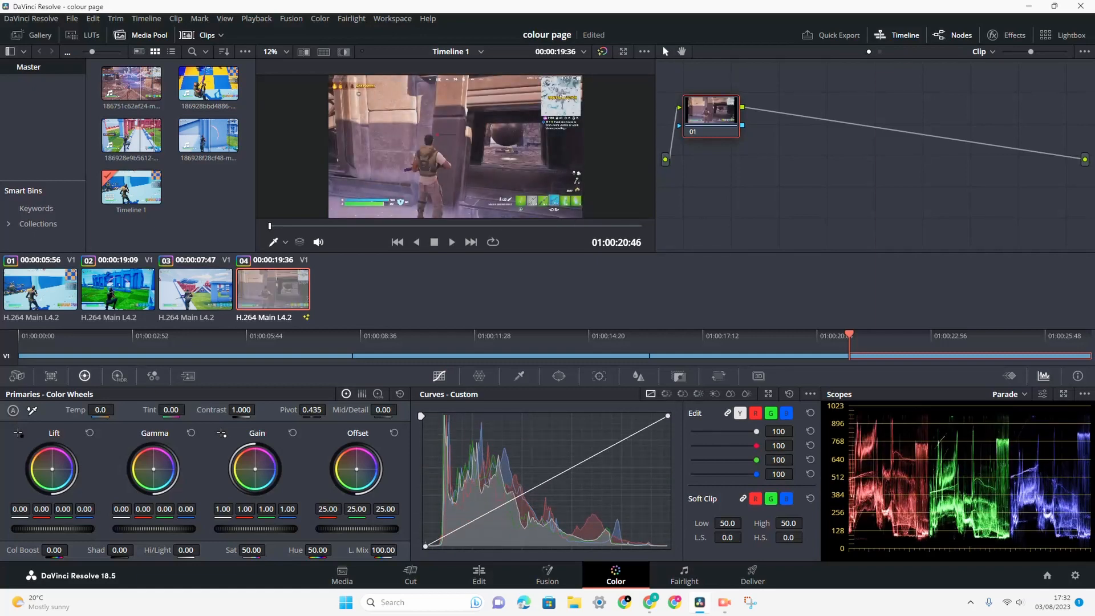
click(756, 413)
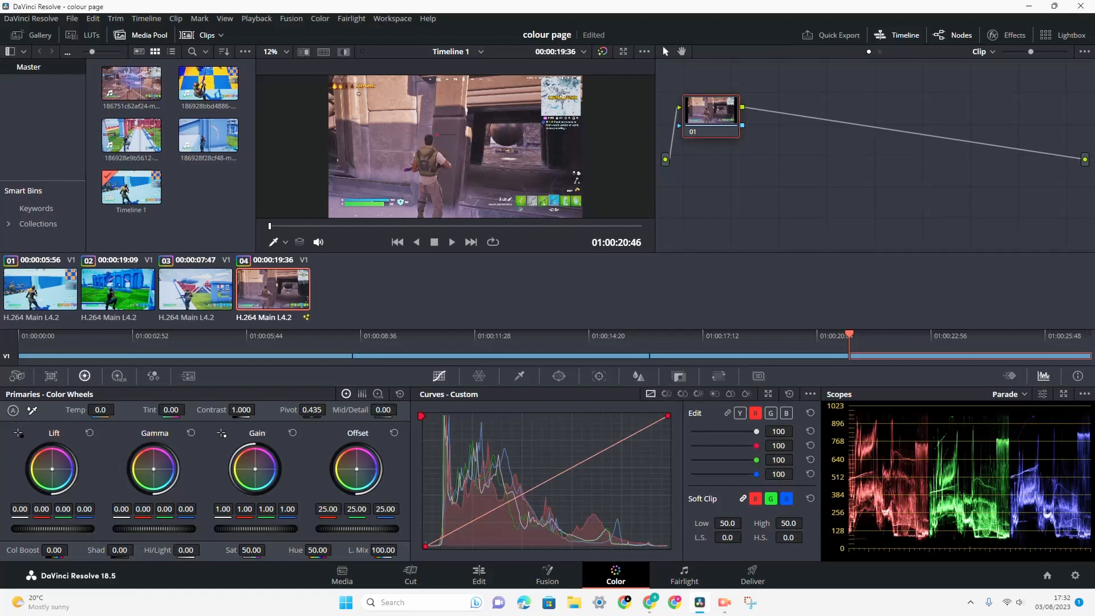
drag(622, 441, 622, 506)
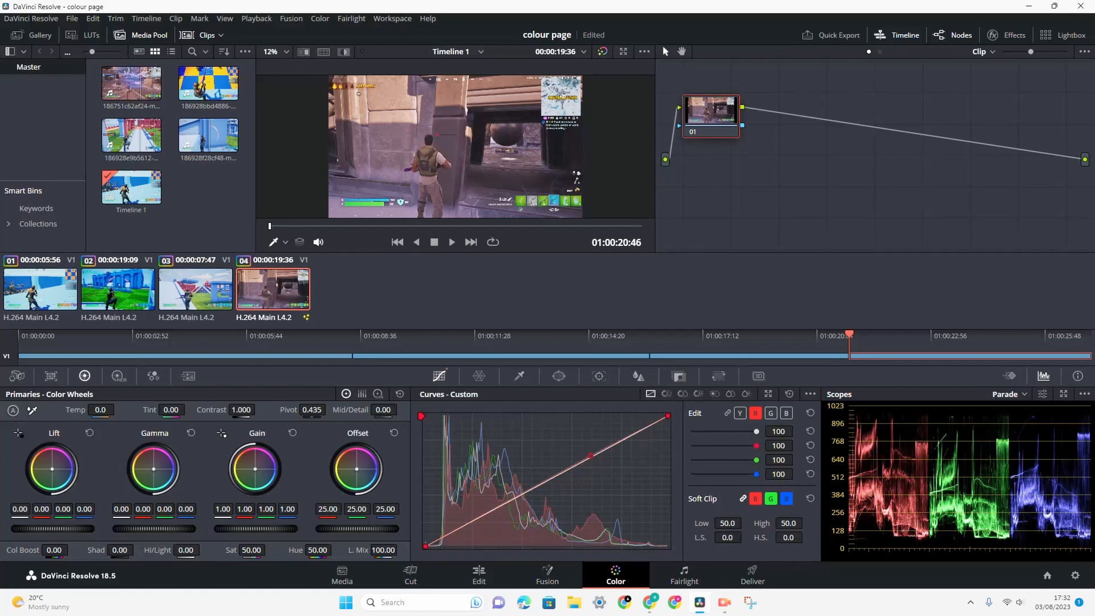
click(810, 413)
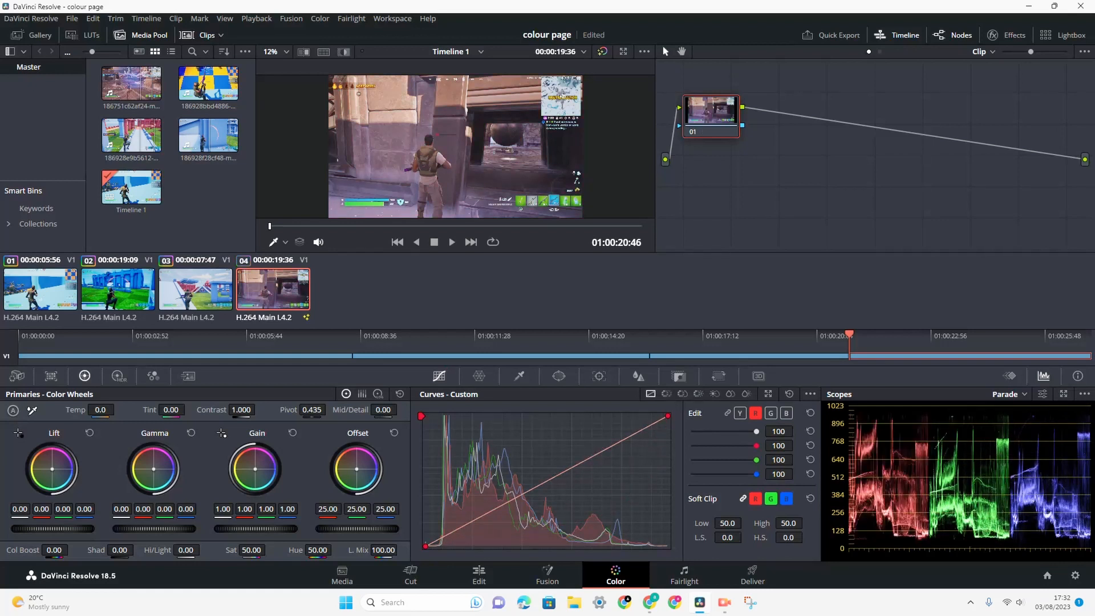
Step: Isolate the luma channel of the custom curves, and try reshaping the fourth clip's Hue Vs Hue curve
mouse_move(757, 432)
mouse_down()
mouse_move(731, 432)
mouse_move(756, 432)
mouse_up()
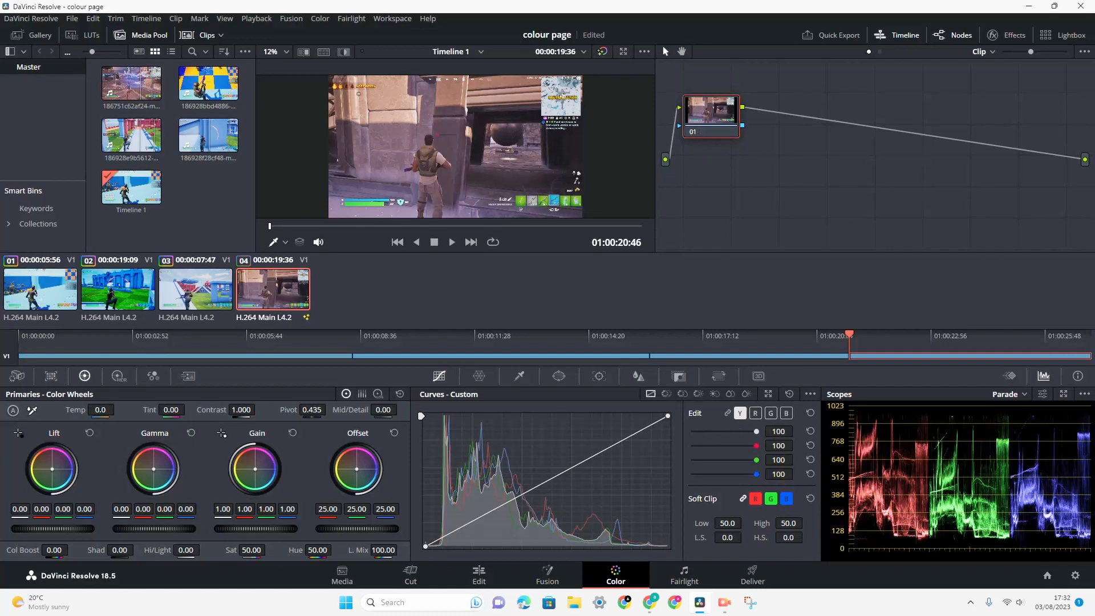
click(666, 394)
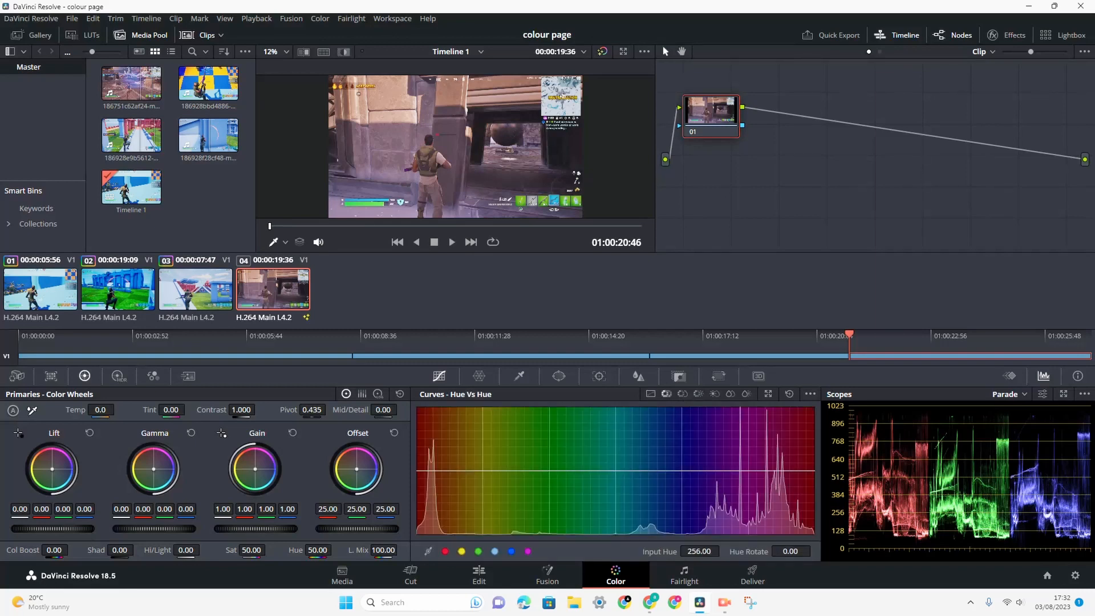
drag(514, 470, 696, 446)
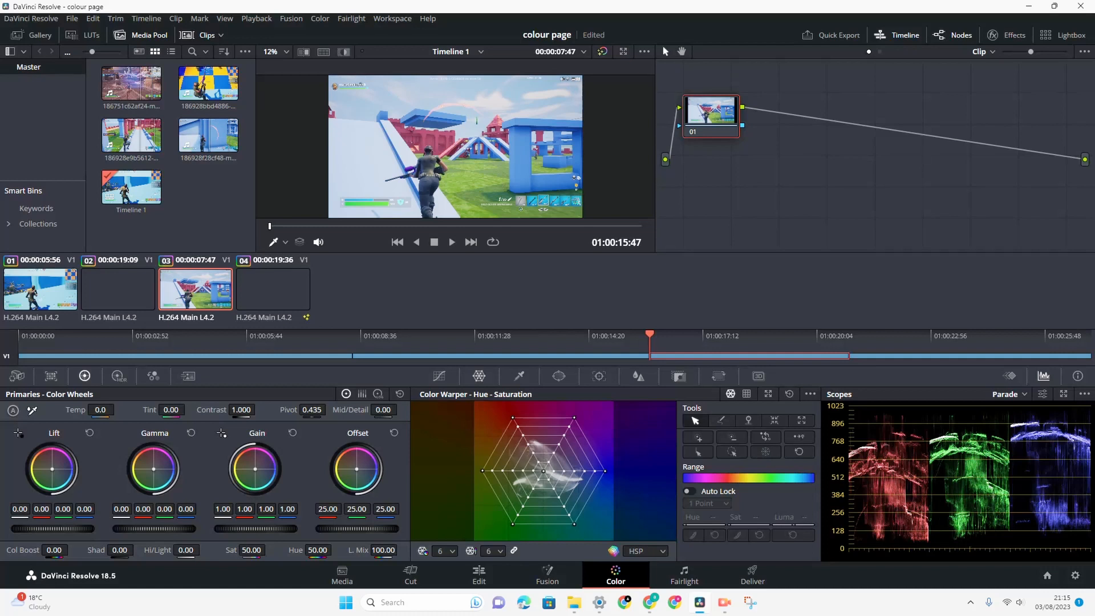
Step: Warp the third clip's colors toward magenta and its reds toward orange in the Hue - Saturation Color Warper, and reset the warper
drag(574, 418, 576, 414)
drag(544, 471, 574, 421)
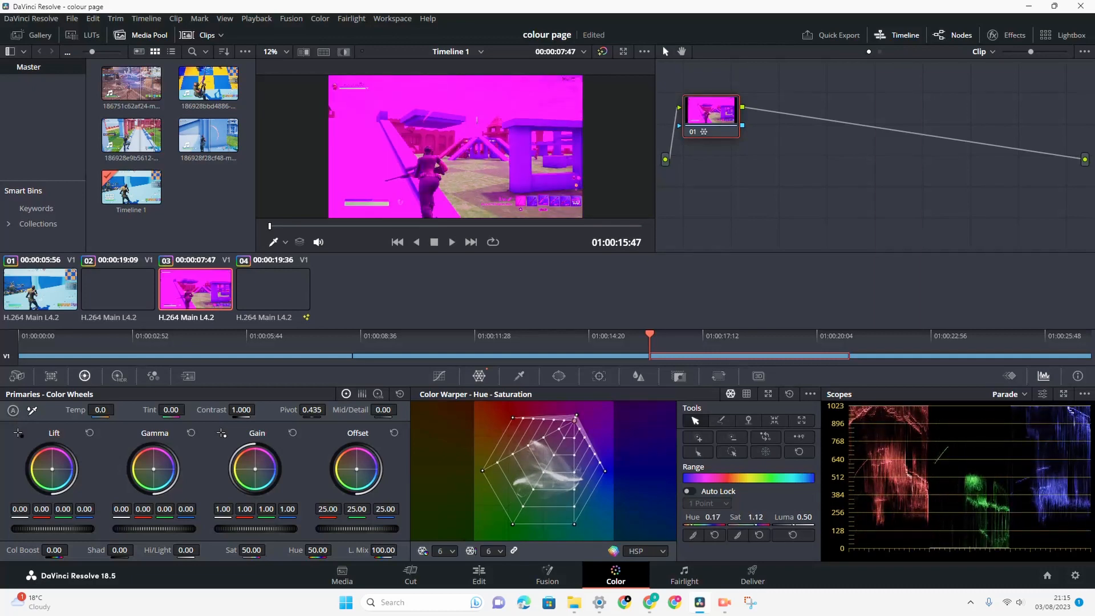
mouse_move(542, 481)
mouse_down()
mouse_move(500, 495)
mouse_move(501, 427)
mouse_move(545, 462)
mouse_move(522, 473)
mouse_move(498, 443)
mouse_move(517, 416)
mouse_move(568, 411)
mouse_move(483, 447)
mouse_move(591, 438)
mouse_move(517, 471)
mouse_move(532, 460)
mouse_move(496, 450)
mouse_move(559, 485)
mouse_move(551, 480)
mouse_up()
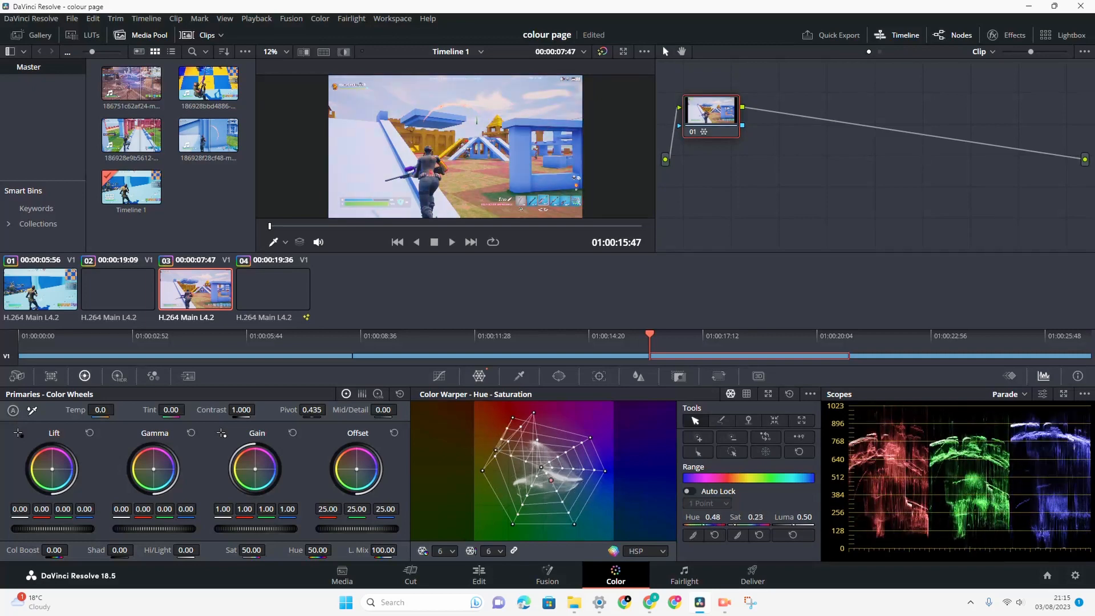
click(789, 395)
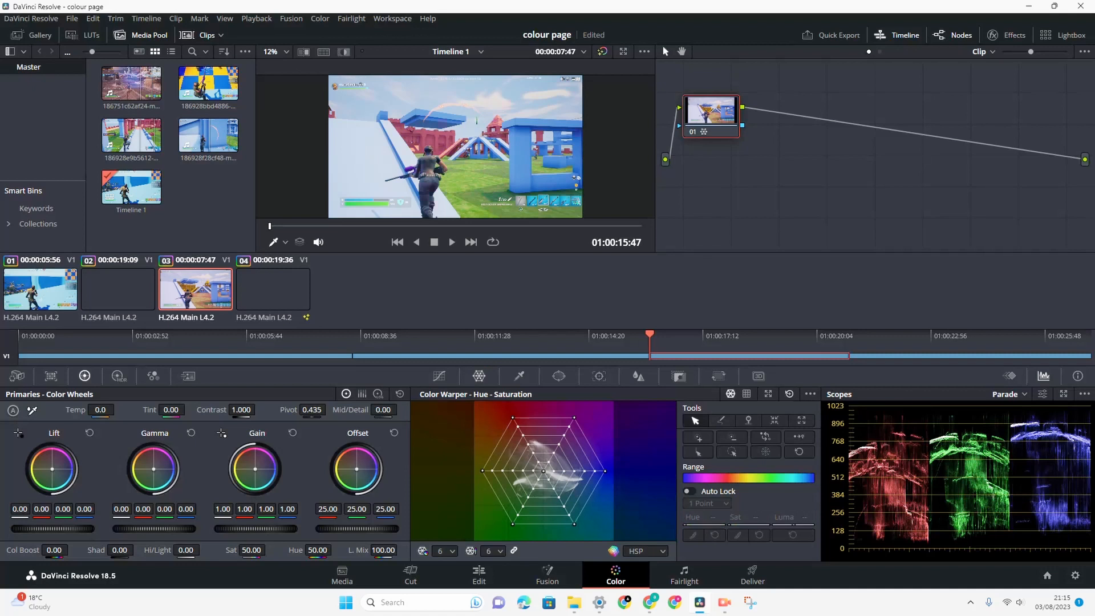
Step: Select several Color Warper grid points by drawing over them, try shifting the center toward magenta, and reset the warper
click(721, 420)
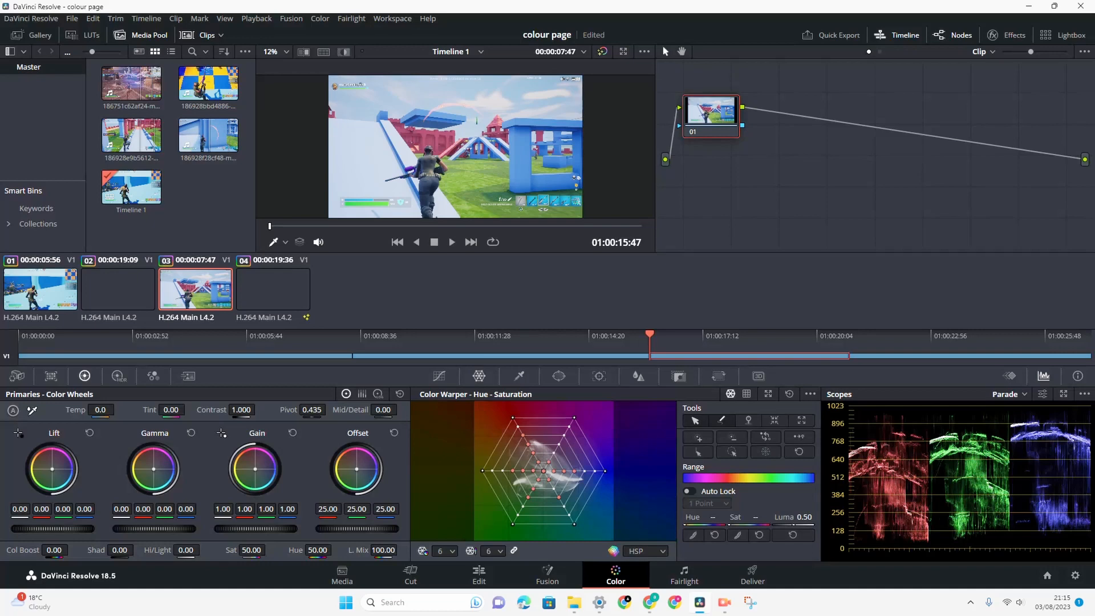
click(695, 421)
mouse_move(543, 471)
mouse_down()
mouse_move(566, 478)
mouse_move(552, 449)
mouse_move(549, 462)
mouse_up()
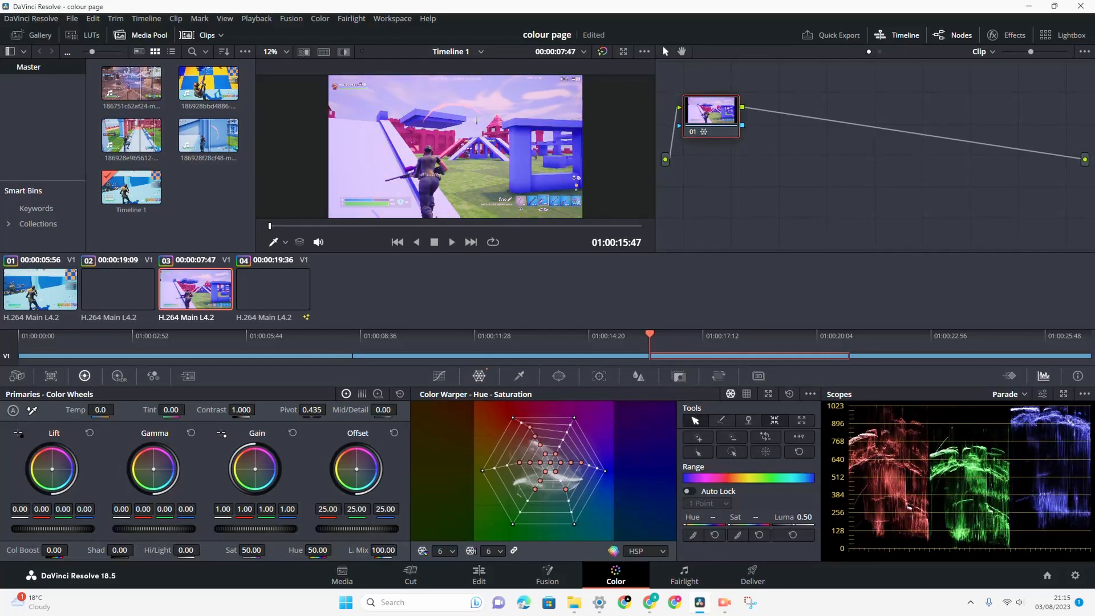
click(790, 393)
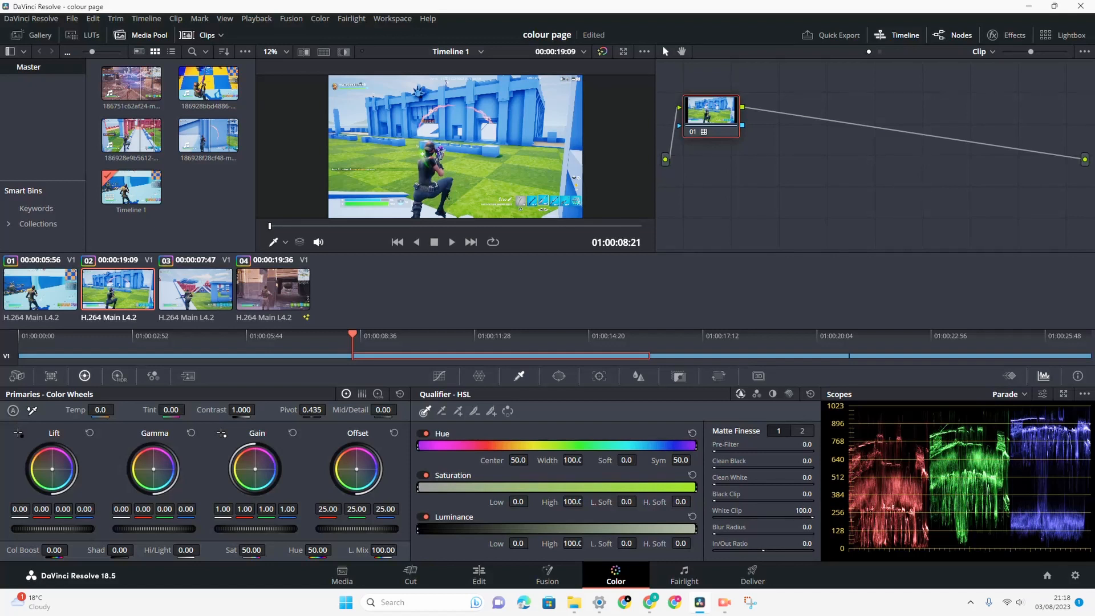
Step: Sample colors across the base of the second clip's blue wall with the HSL Qualifier, giving hue center 72.0 and width 35.7
drag(399, 149, 443, 148)
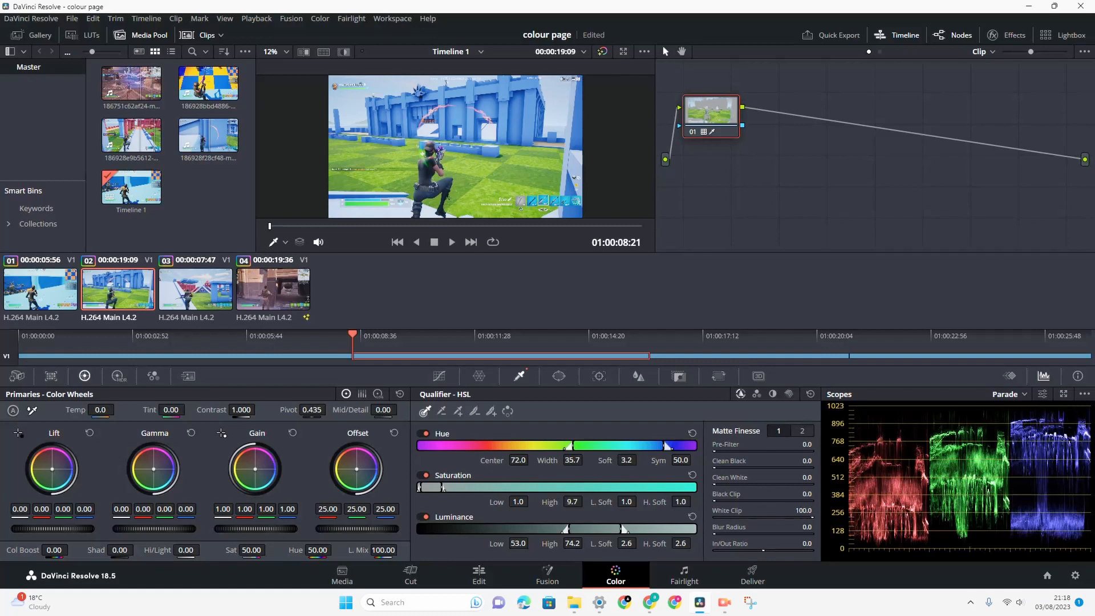
Step: Open the Window palette and look through its available window shapes
click(559, 376)
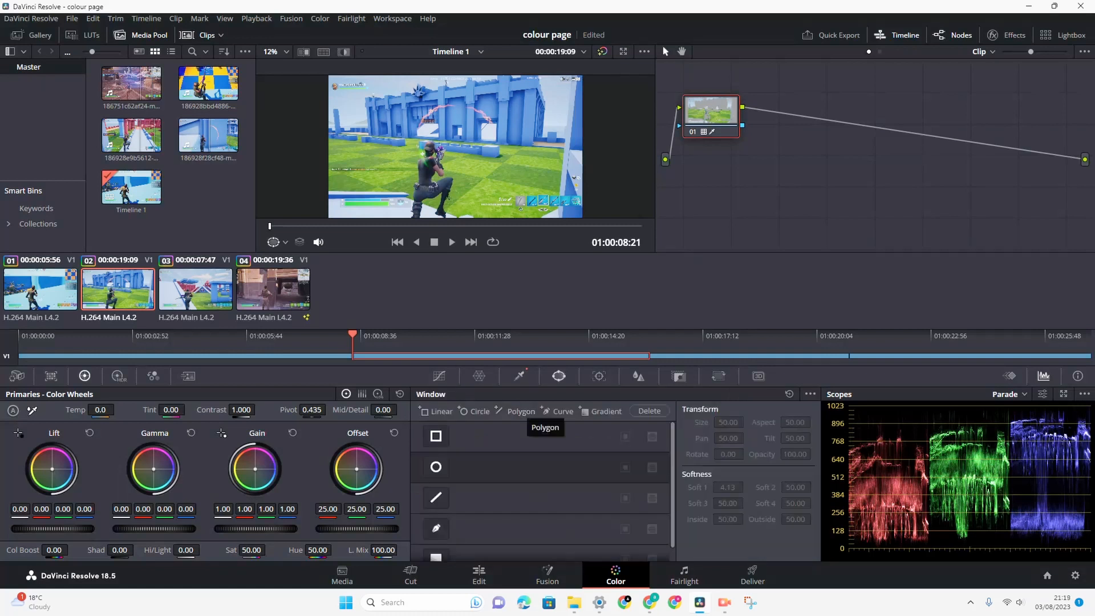
scroll(542, 491, down, 1)
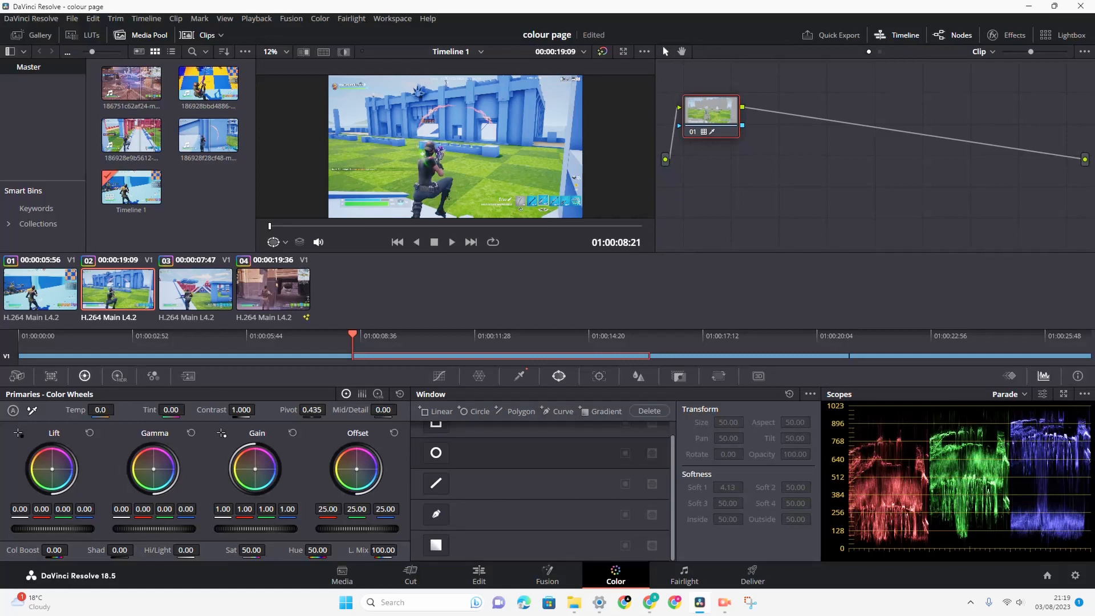
scroll(542, 491, up, 1)
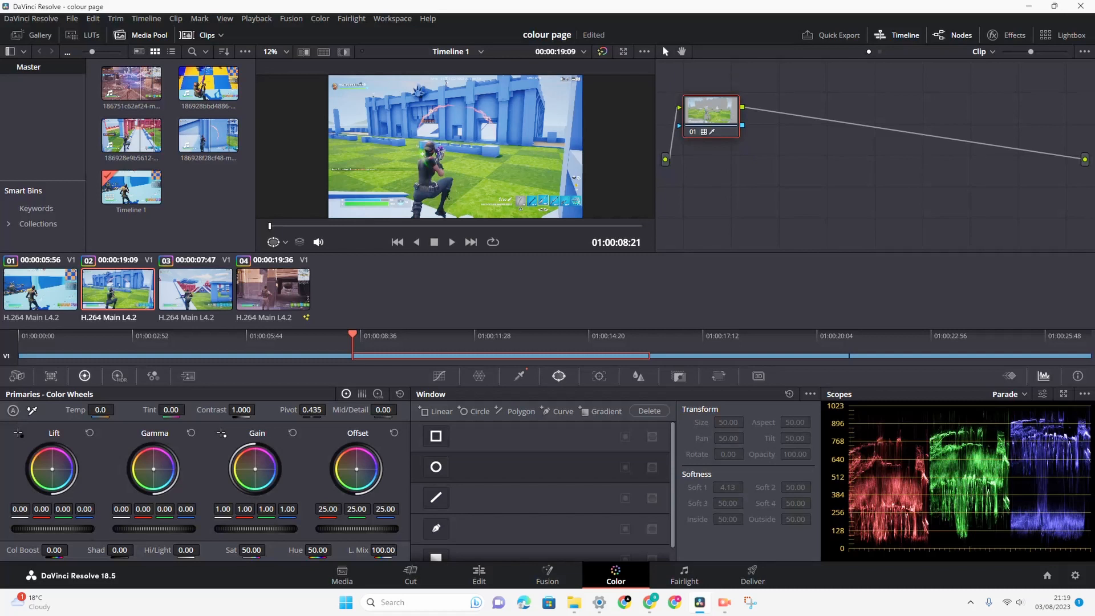
Step: Place a linear window over the second clip's upper-left area at pan 36.08 and tilt 57.70, and push the Gain toward magenta
click(436, 436)
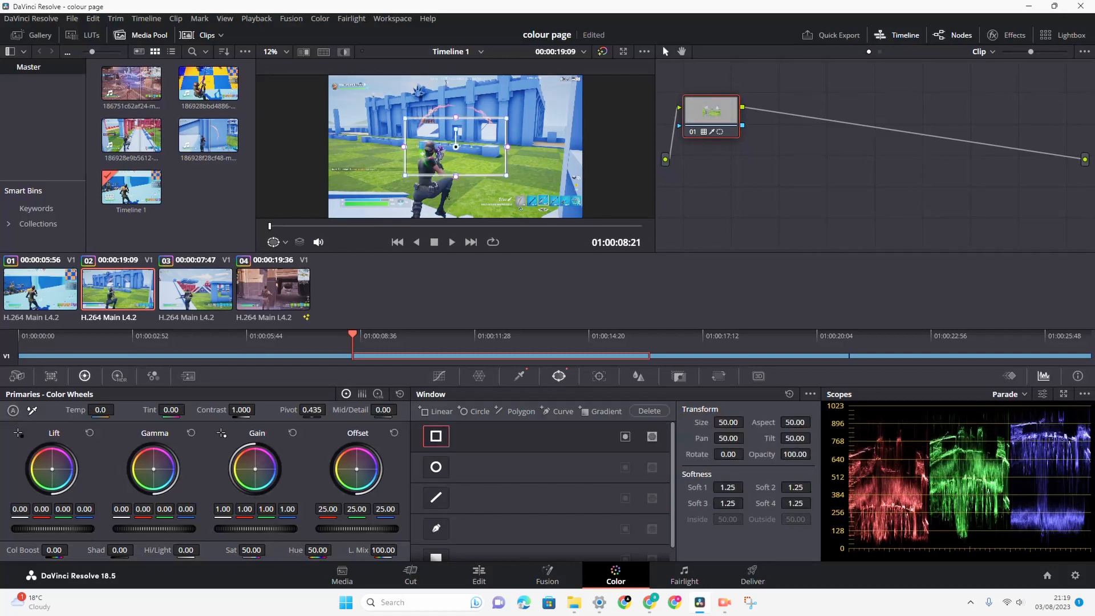
drag(455, 147, 381, 105)
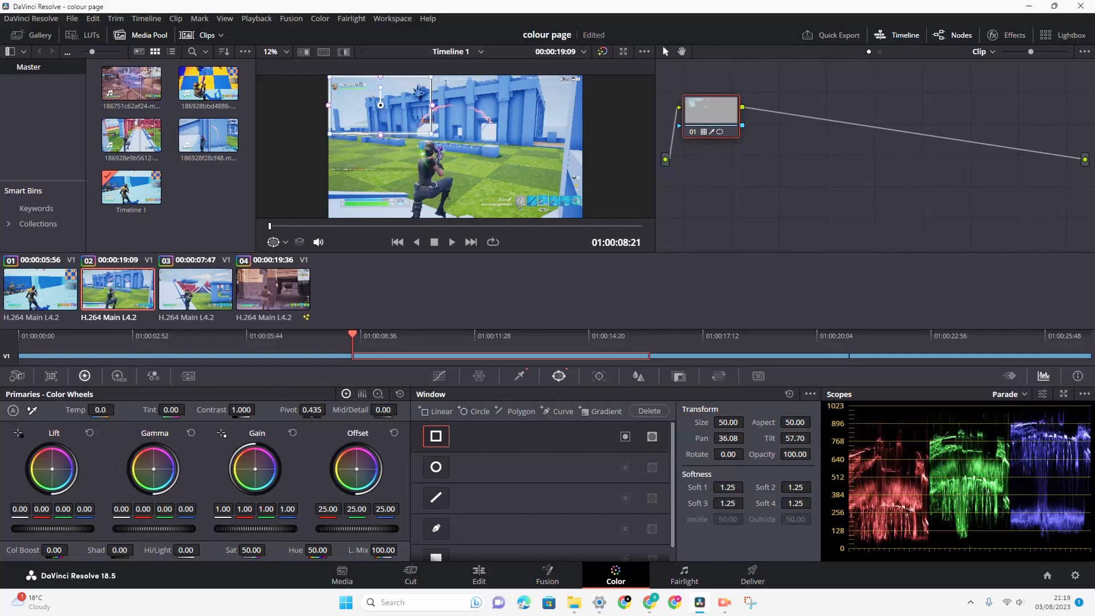
key(ctrl+s)
drag(255, 469, 269, 454)
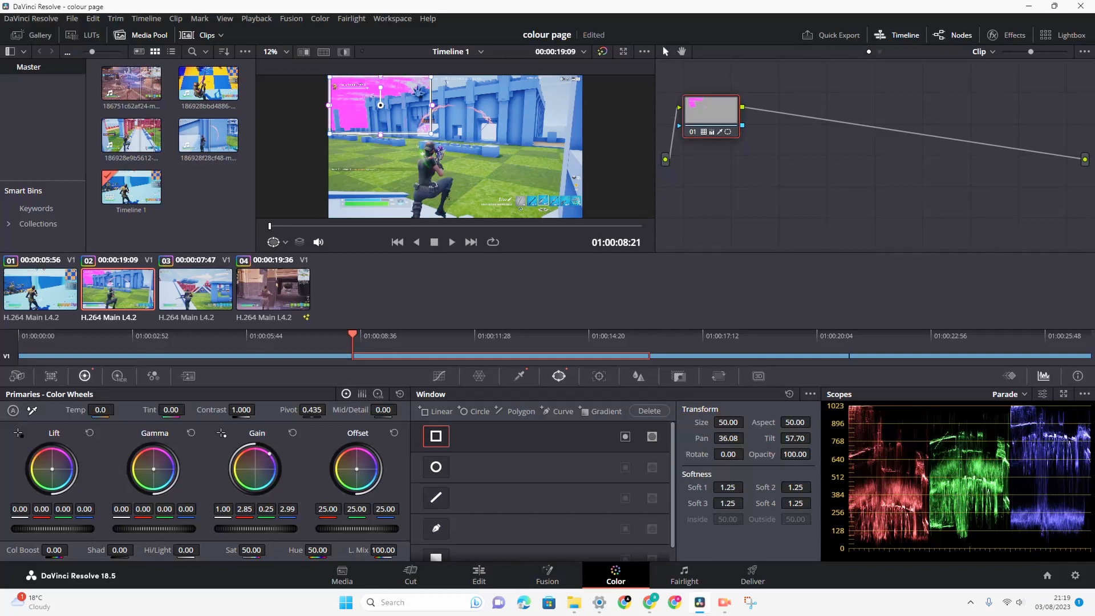
Step: Reshape the window to fit the sky and retint it yellow-green, then switch the window off and reset the Gain
drag(432, 105, 359, 113)
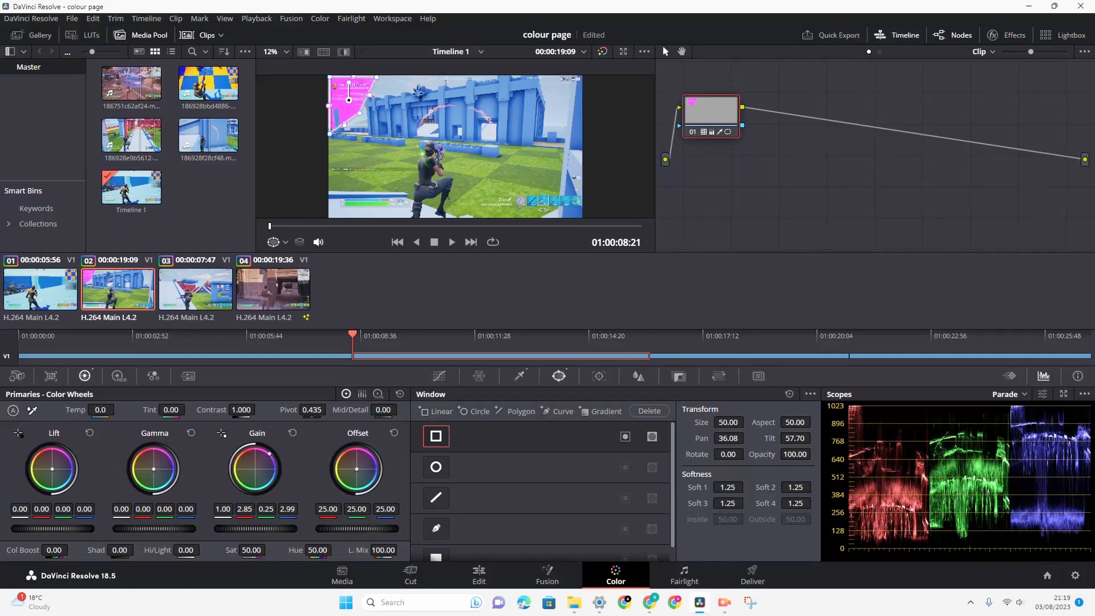
drag(269, 453, 246, 470)
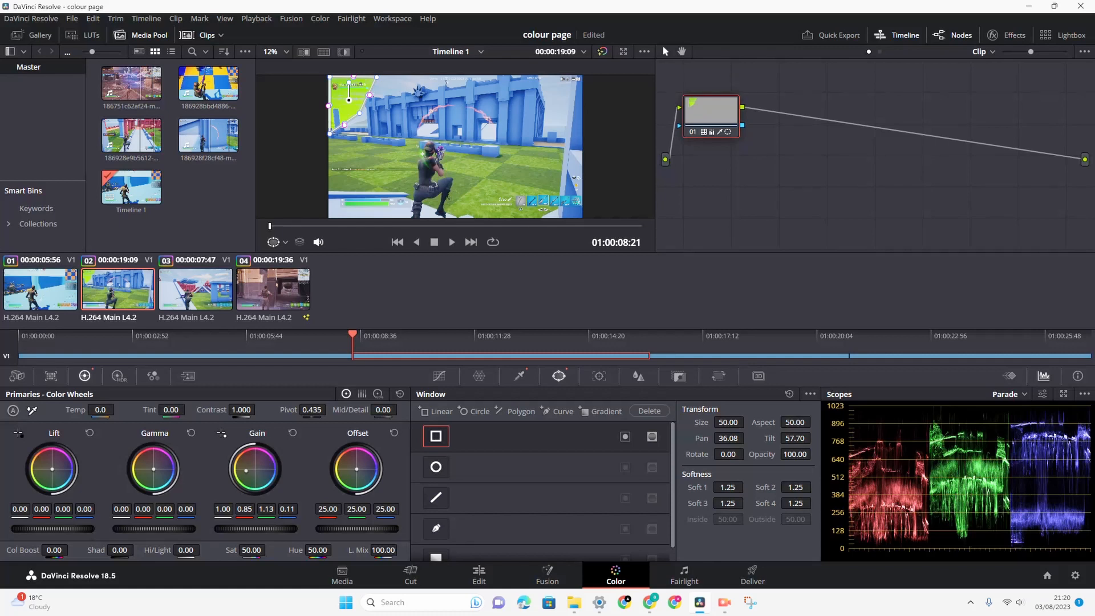
click(436, 436)
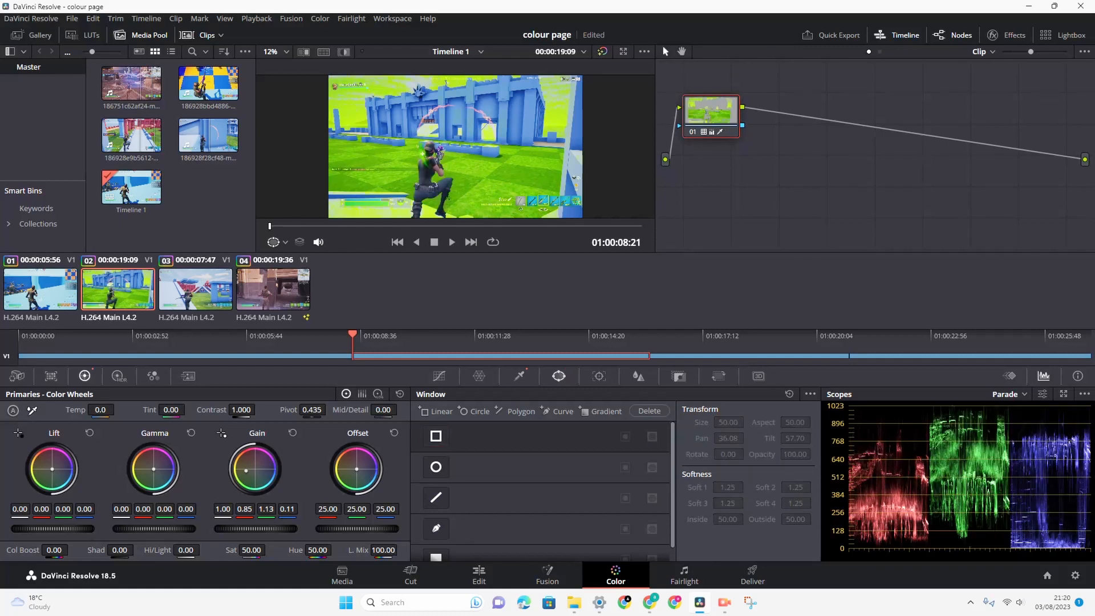
click(293, 433)
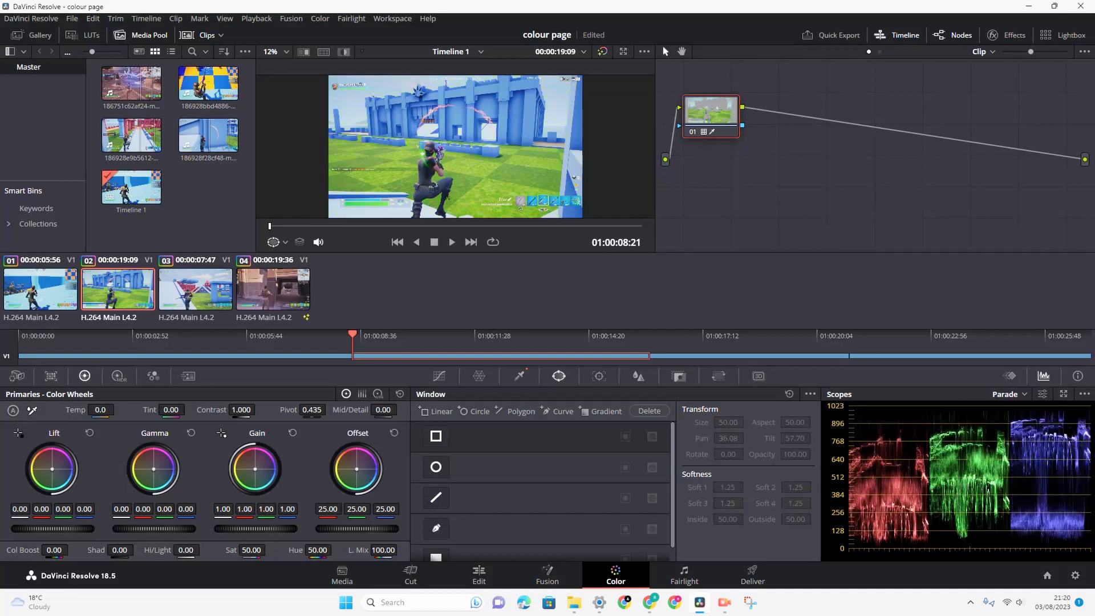
Step: Draw a closed curve window around the weapon slots in the second clip's lower-right corner and lower the Offset inside it
scroll(451, 508, down, 2)
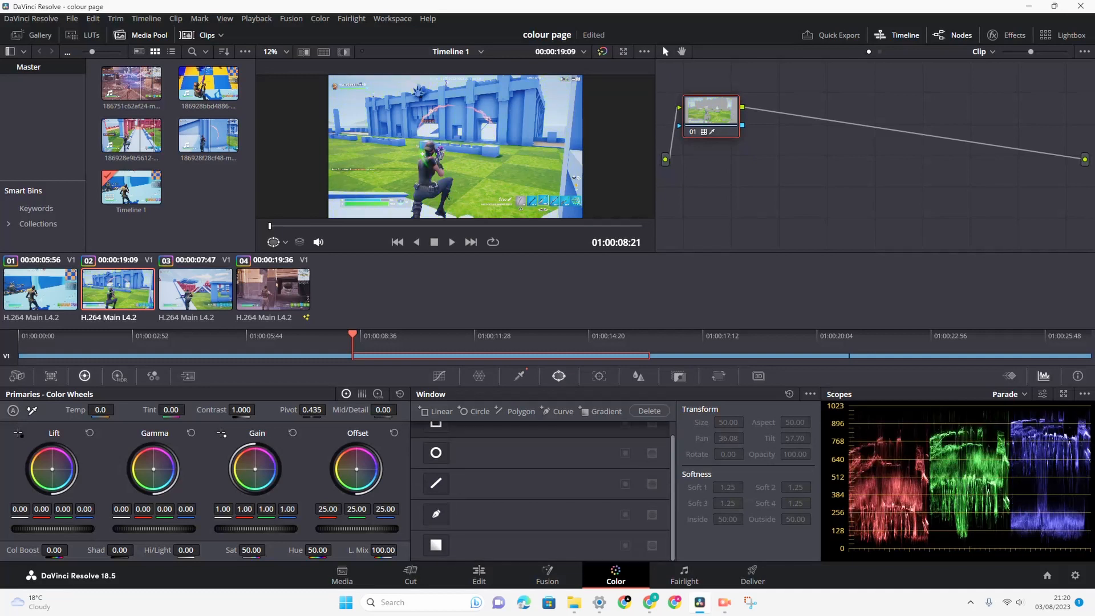
click(436, 522)
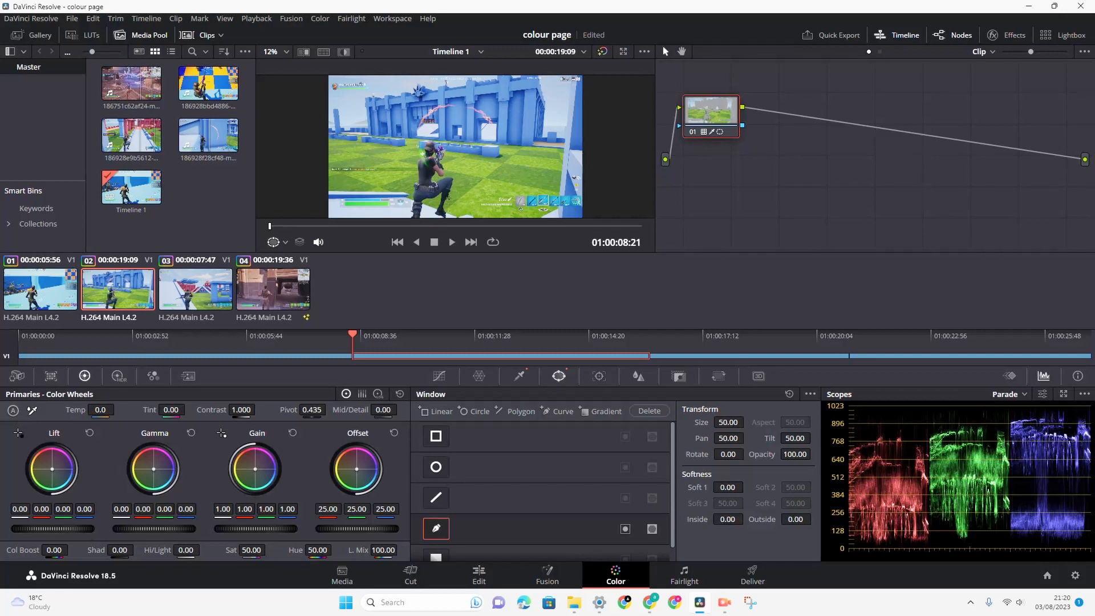
click(518, 188)
click(558, 188)
click(581, 187)
click(580, 208)
click(557, 207)
click(529, 209)
click(507, 208)
click(517, 188)
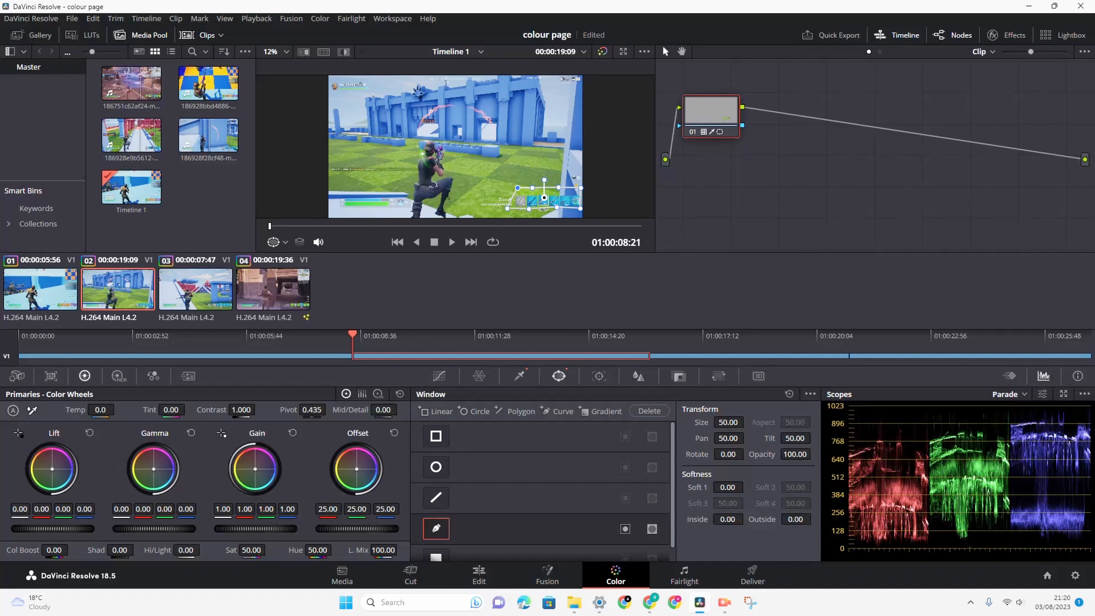
drag(357, 529, 262, 529)
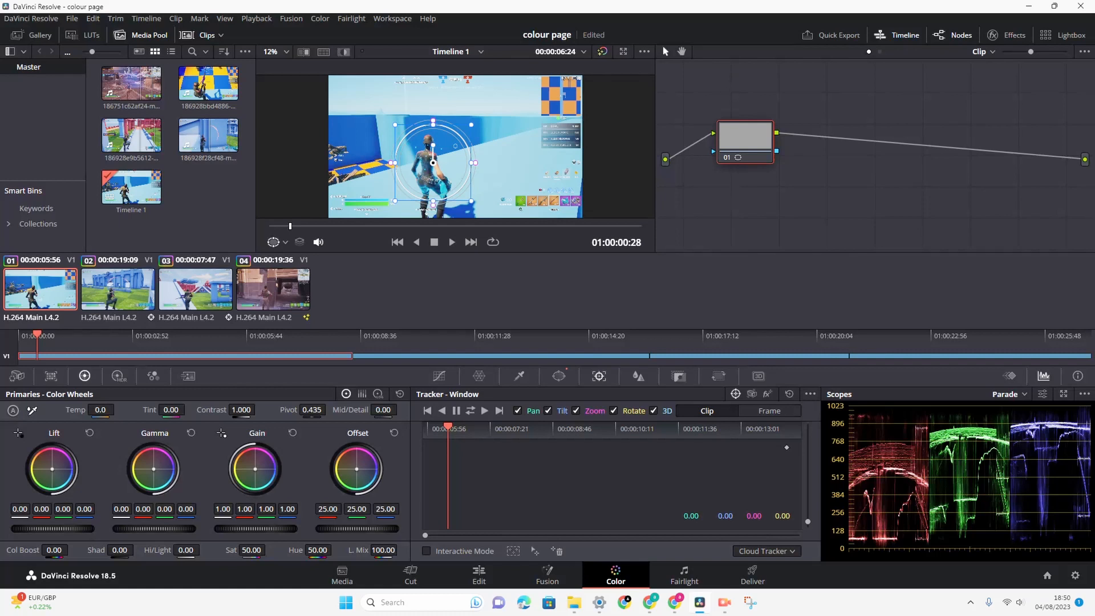
Step: Review the circular window around the first clip's character and track it forward through the clip
click(559, 376)
scroll(542, 491, down, 1)
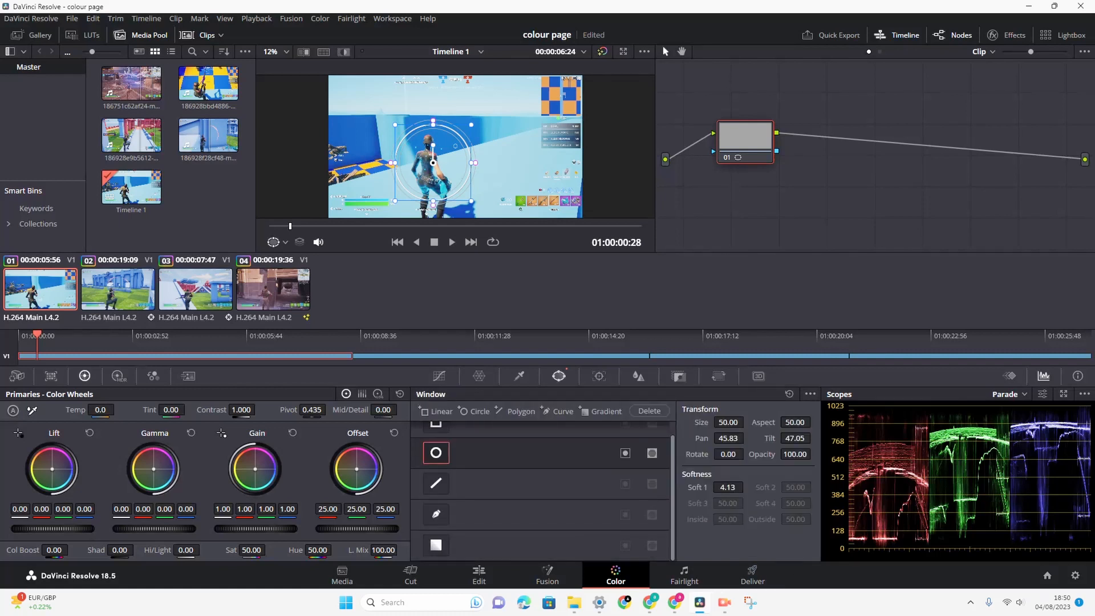
scroll(541, 491, up, 1)
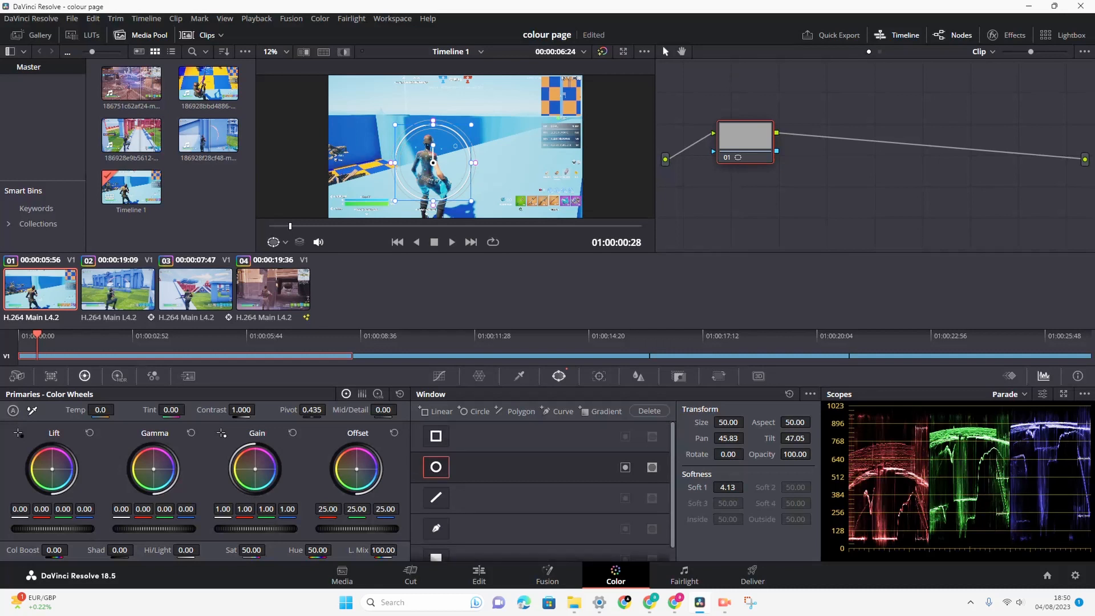
click(598, 376)
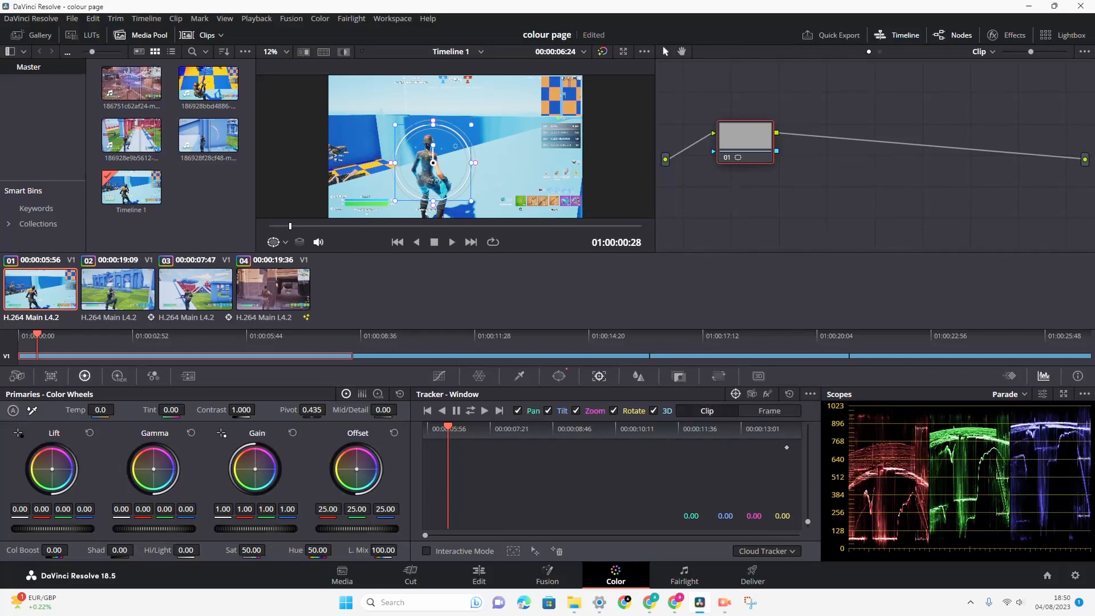
click(485, 410)
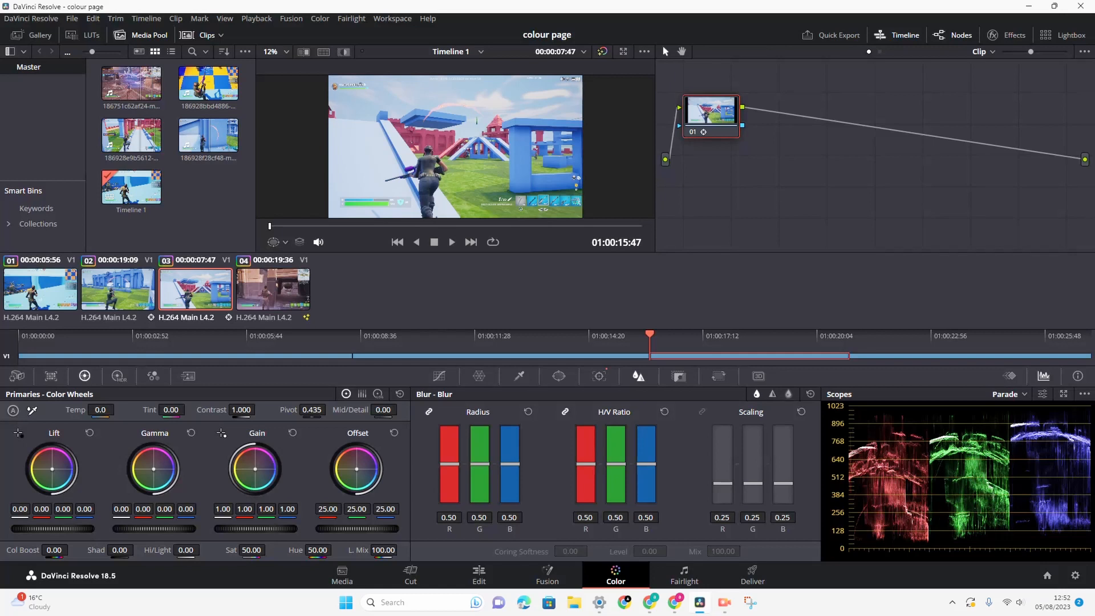
Step: Try blur radius values of 1.01, 0.39, 0.00 and 0.54 on the third clip, and reset the radius
drag(480, 464, 480, 425)
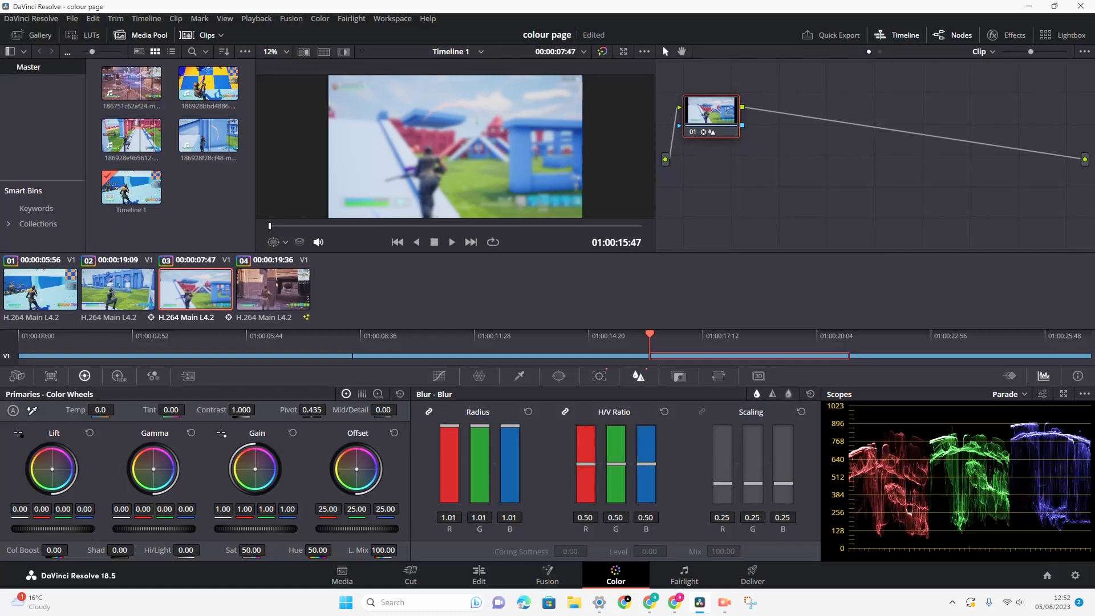
drag(480, 425, 480, 472)
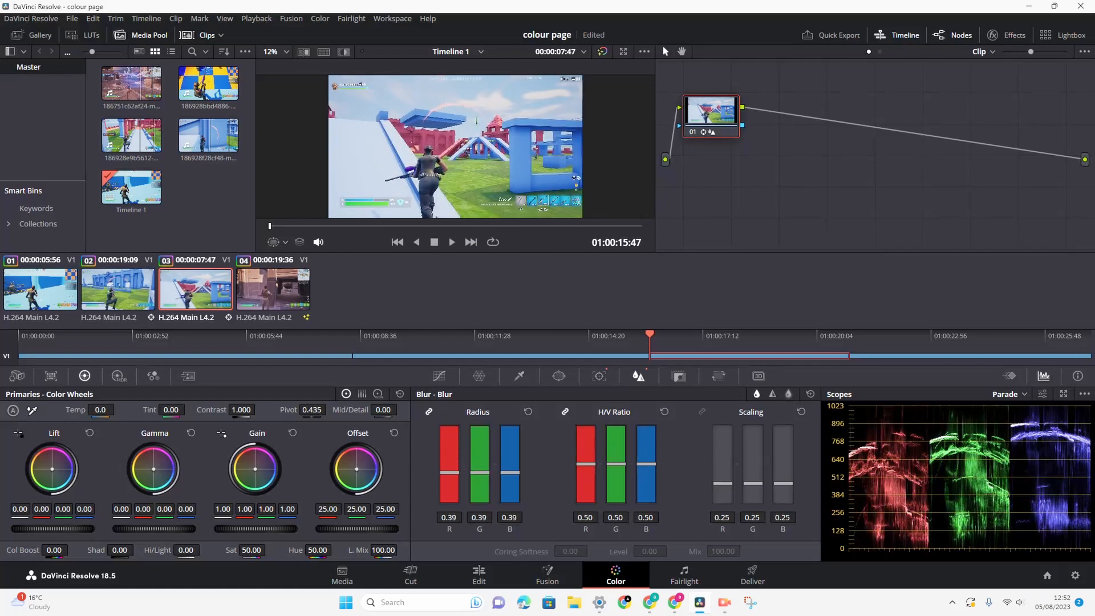
drag(479, 473, 480, 502)
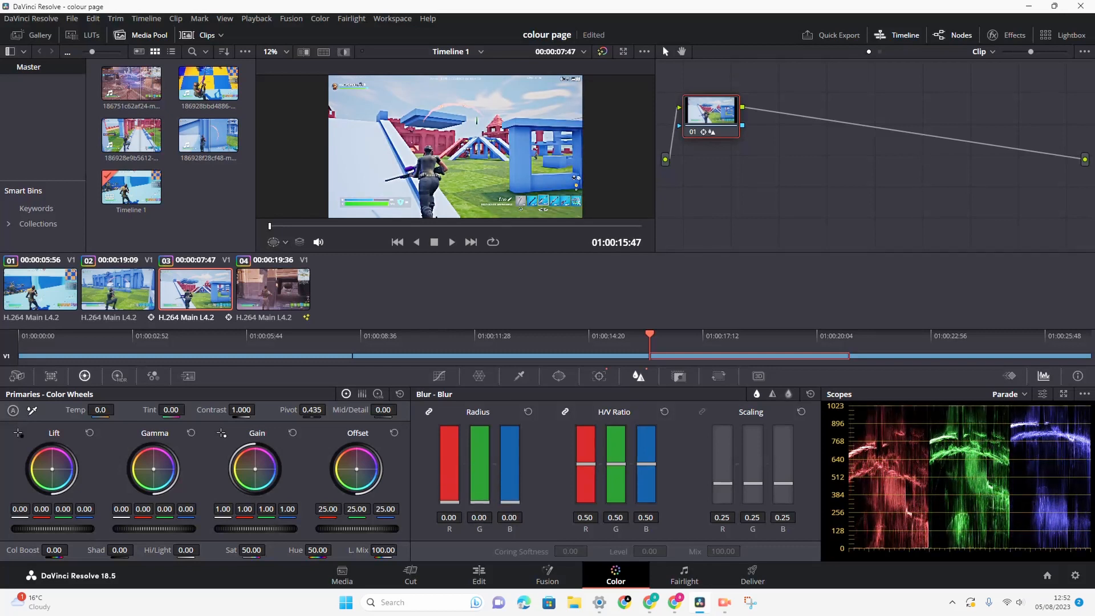
drag(480, 502, 480, 461)
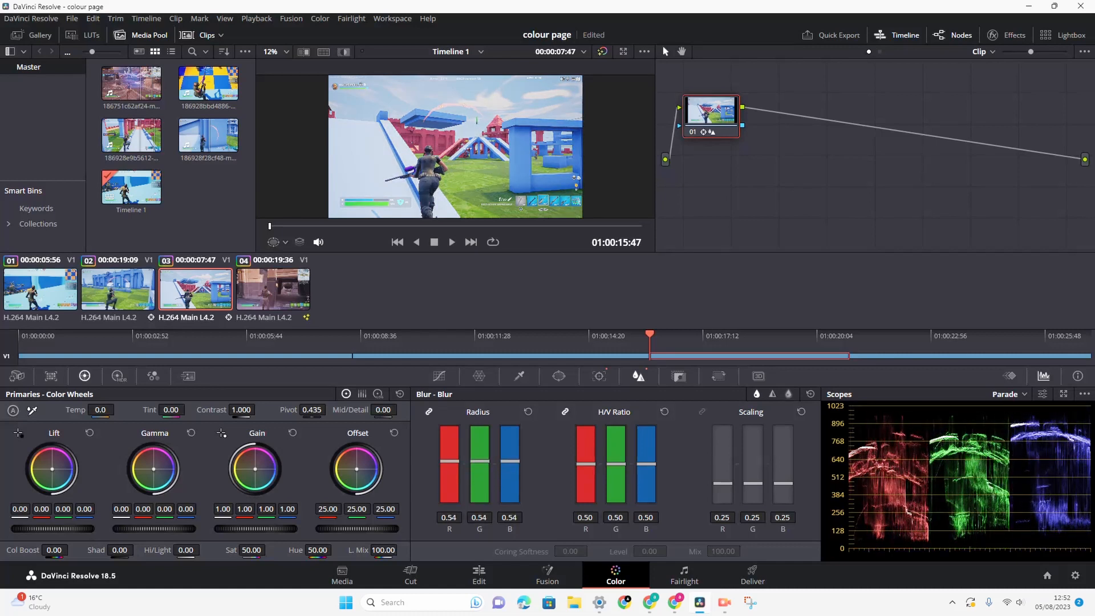
click(528, 412)
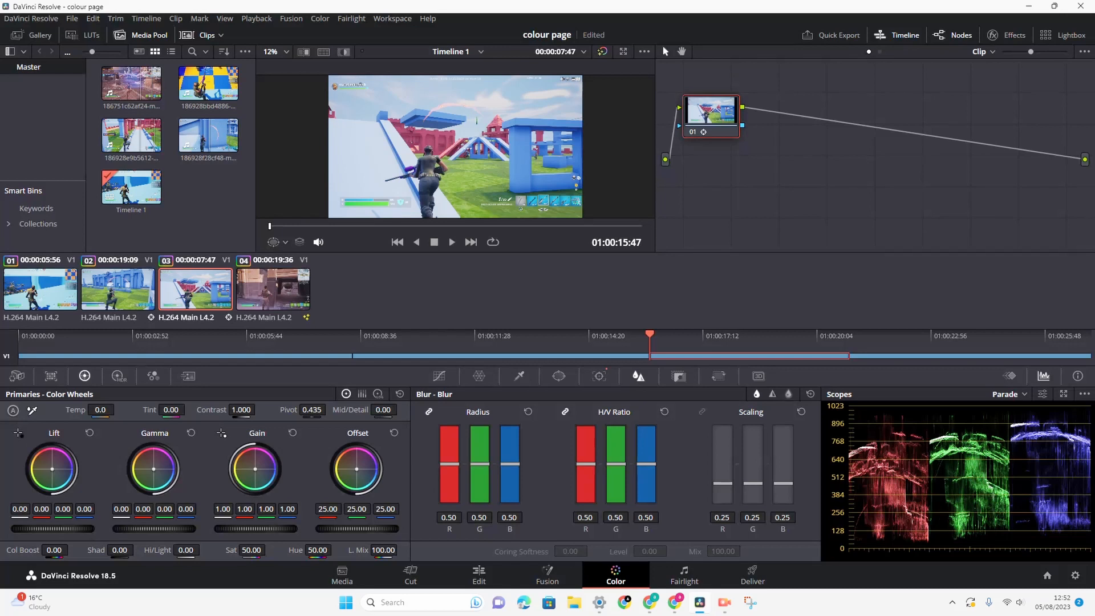
Step: Try lowering the blur H/V ratio, then combine radius 0.19 with H/V ratio 0.97, and reset all blur settings
drag(615, 464, 615, 501)
click(665, 411)
mouse_move(480, 465)
mouse_down()
mouse_move(480, 428)
mouse_move(480, 495)
mouse_move(479, 464)
mouse_up()
click(529, 411)
drag(480, 464, 480, 488)
drag(616, 464, 616, 428)
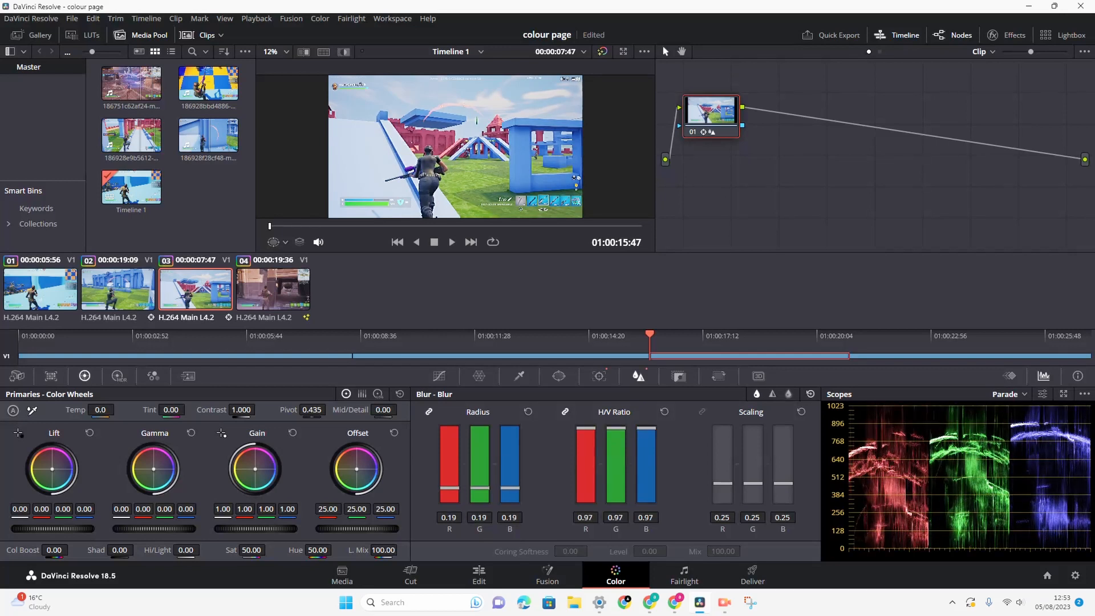
click(810, 394)
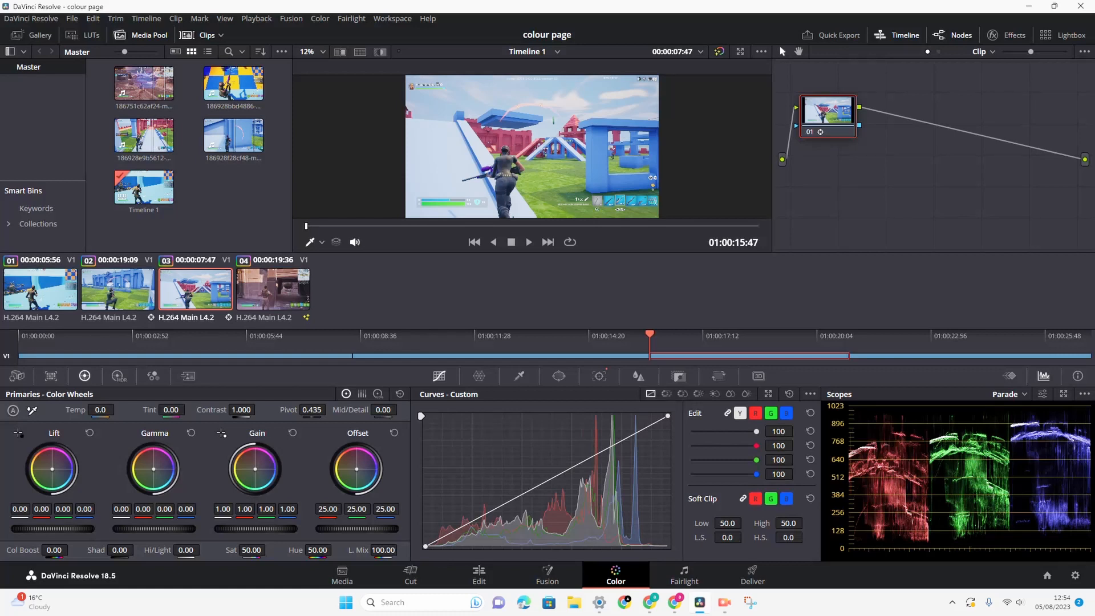
Step: Try shifting the third clip's Offset color and adding a point to its custom curve, resetting each adjustment
mouse_move(357, 468)
mouse_down()
mouse_move(377, 471)
mouse_move(340, 478)
mouse_move(353, 474)
mouse_up()
click(394, 433)
drag(512, 499, 558, 474)
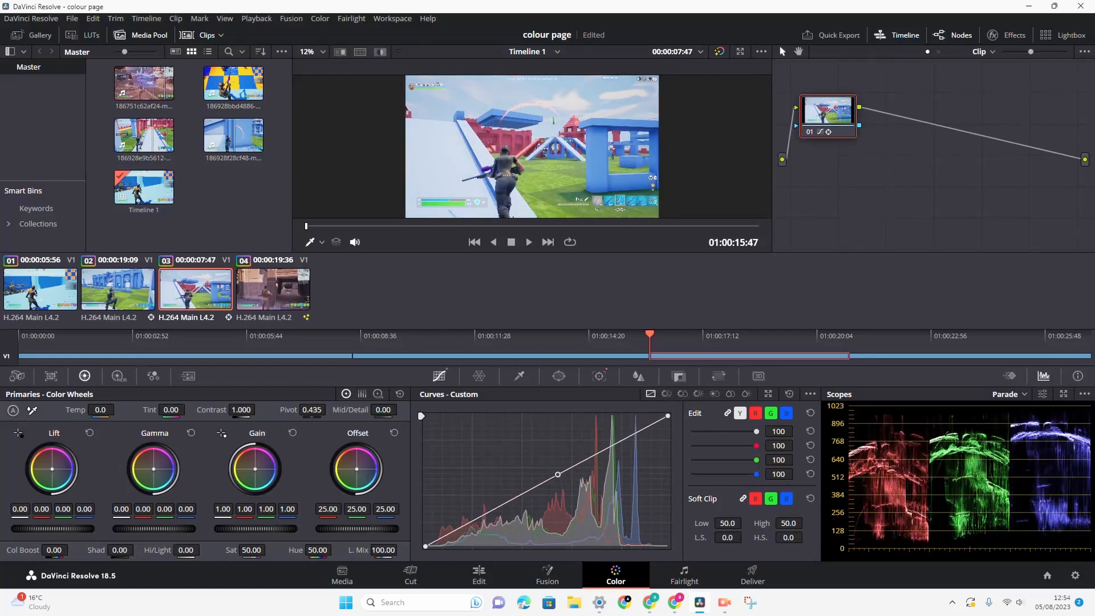
click(790, 394)
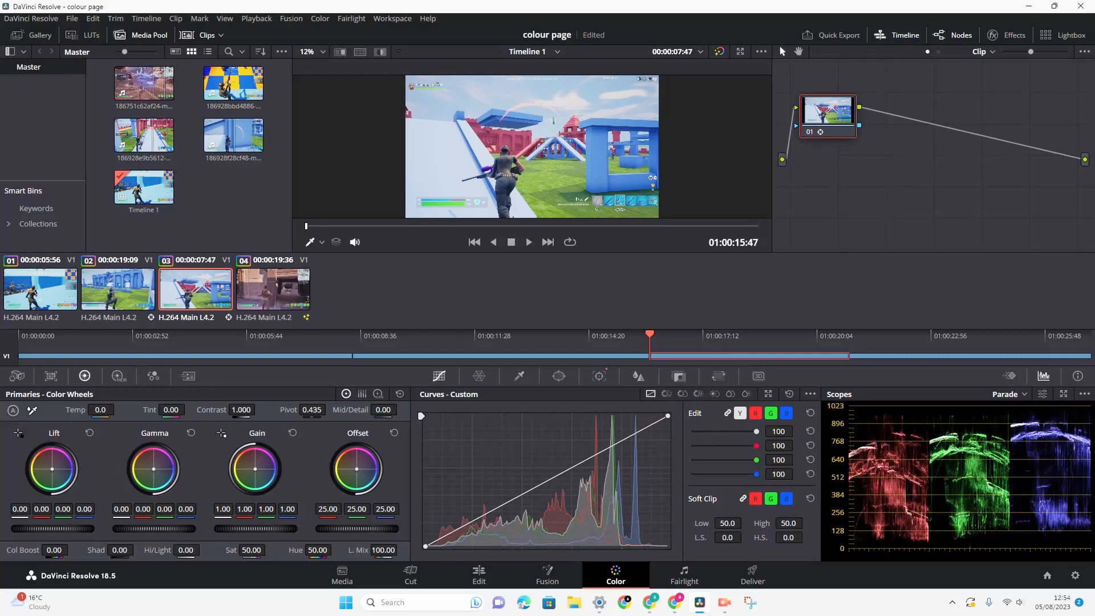
drag(502, 506, 550, 469)
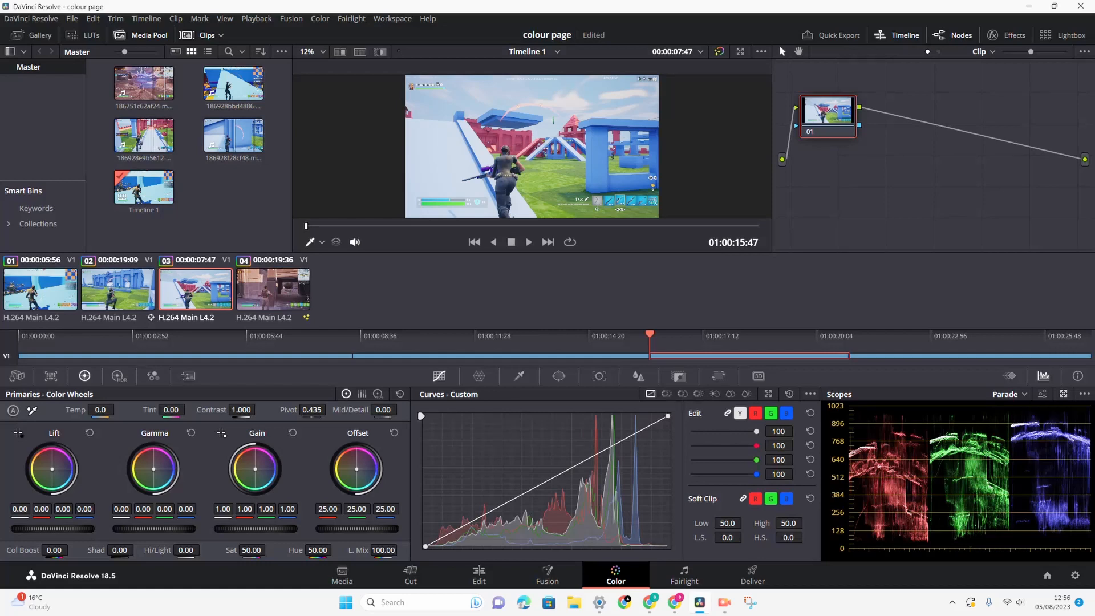
Step: Expand the scopes into a floating four-scope window and test their response with Offset values of 34.43, 20.05 and 44.51
click(1063, 394)
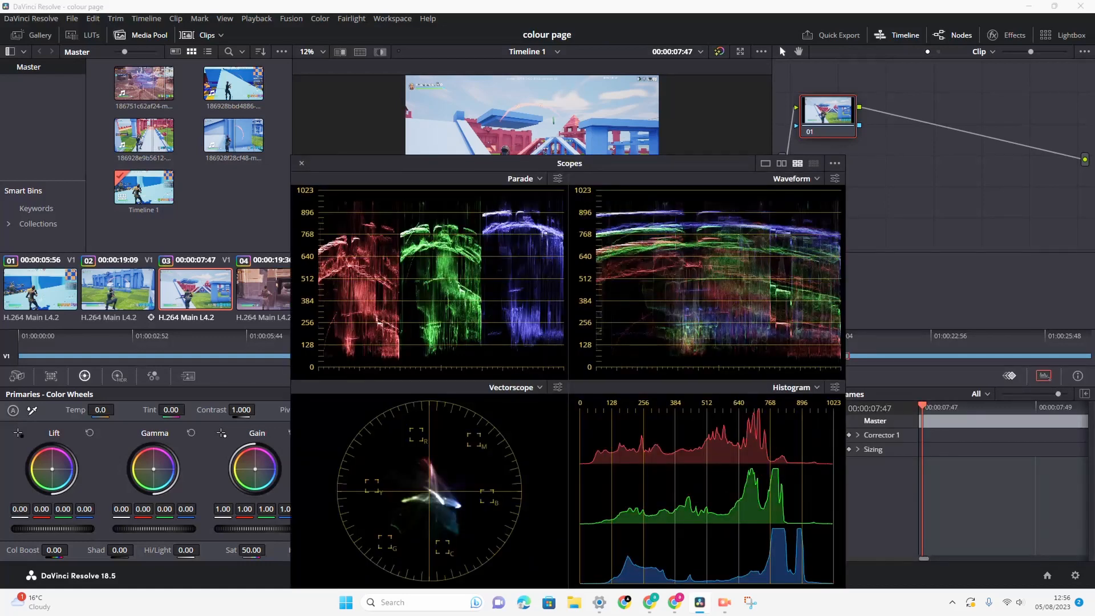
drag(569, 163, 861, 120)
drag(357, 469, 363, 466)
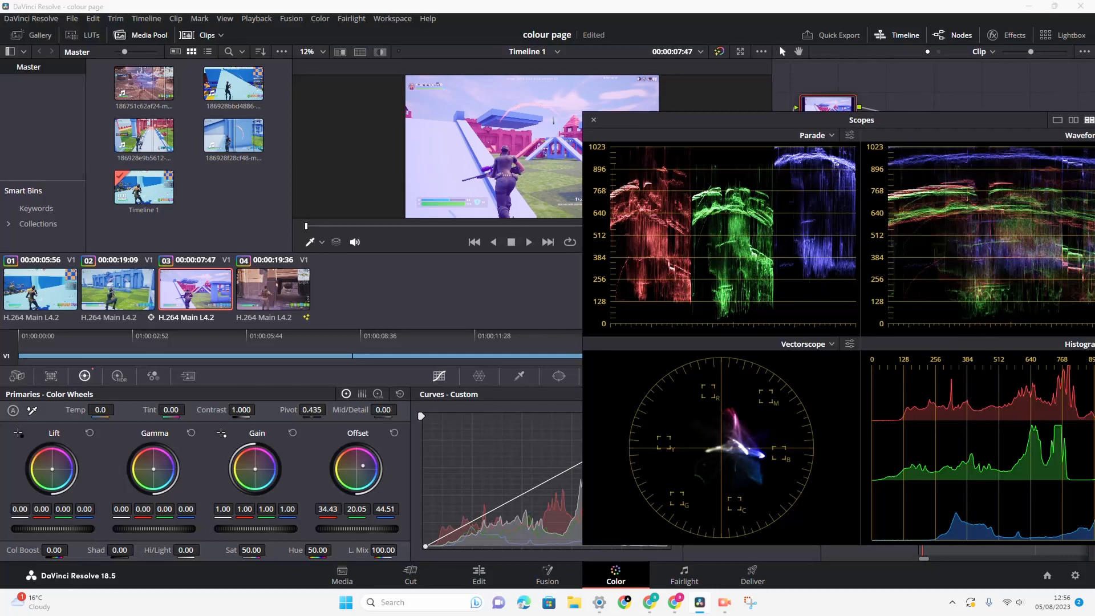
drag(799, 120, 692, 123)
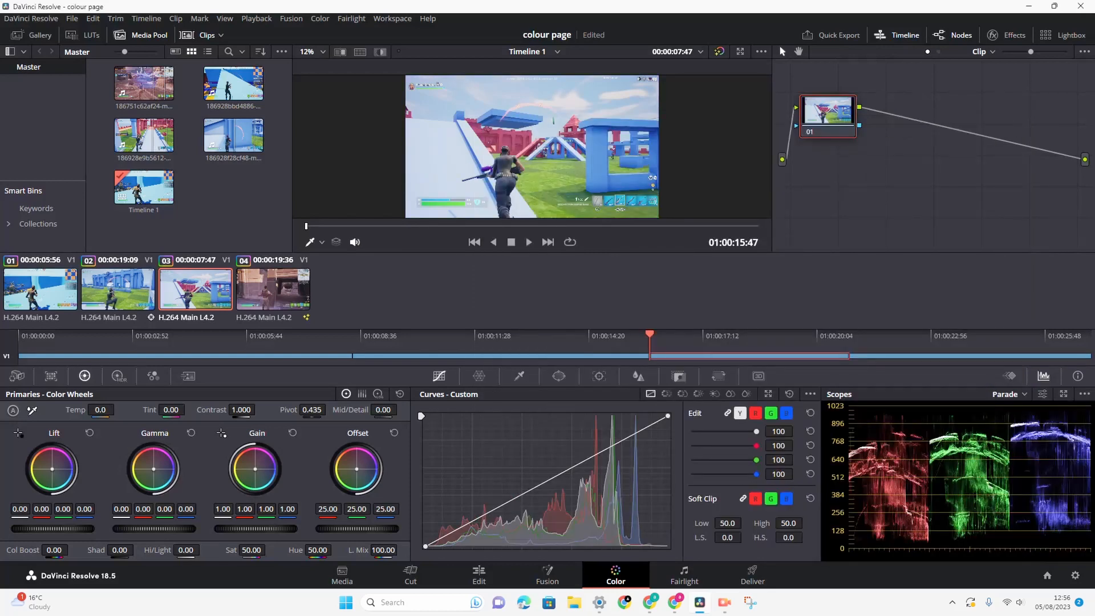
Step: Raise the midpoint of the third clip's custom curve and give the fourth clip the same curve
drag(529, 490, 529, 473)
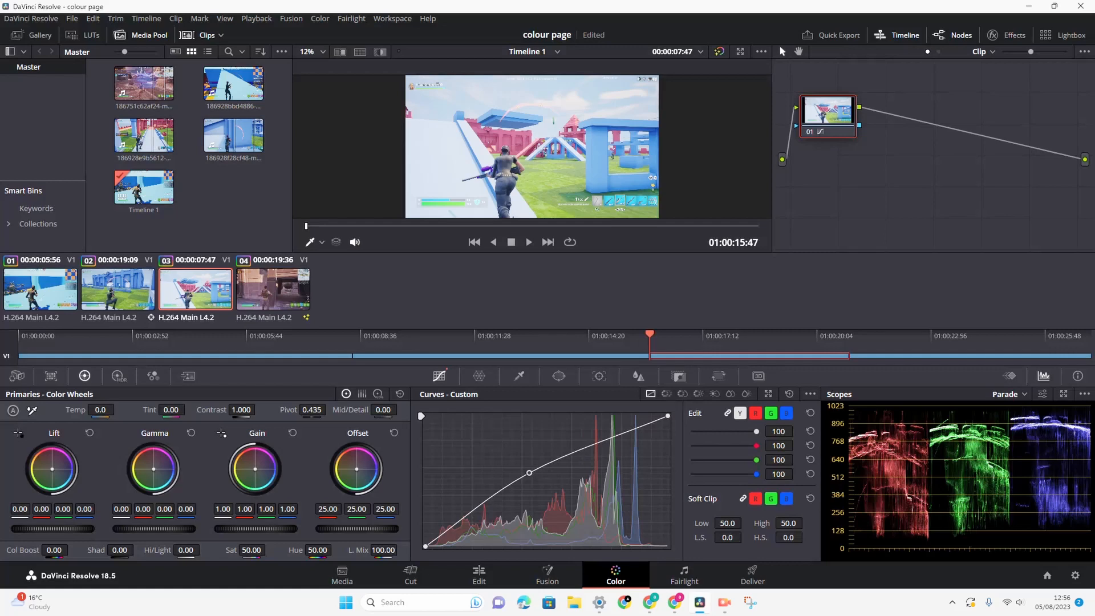
click(273, 290)
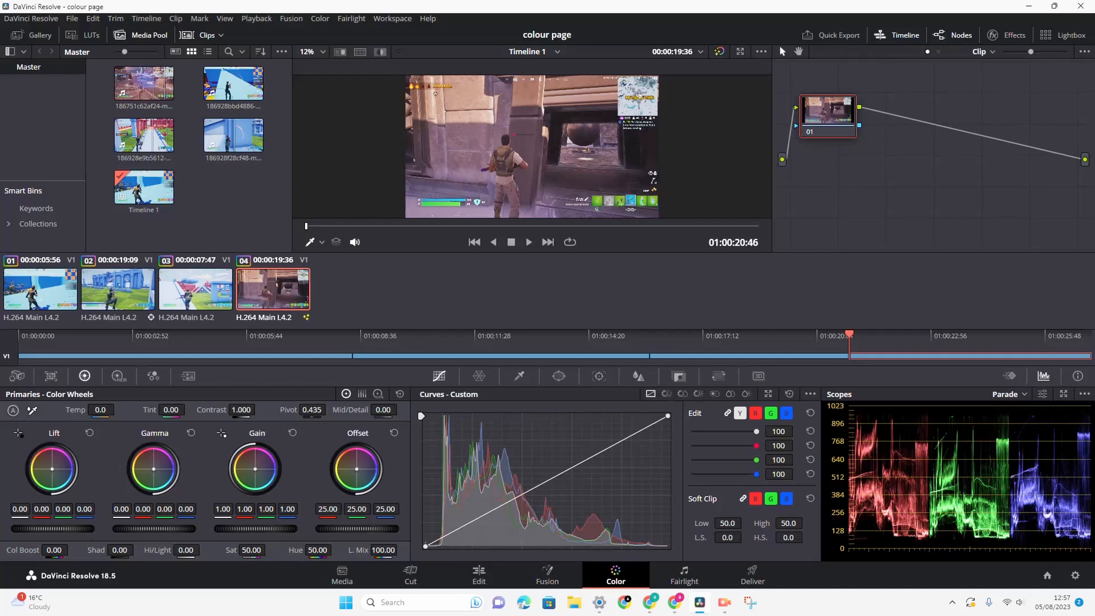
drag(527, 491, 529, 473)
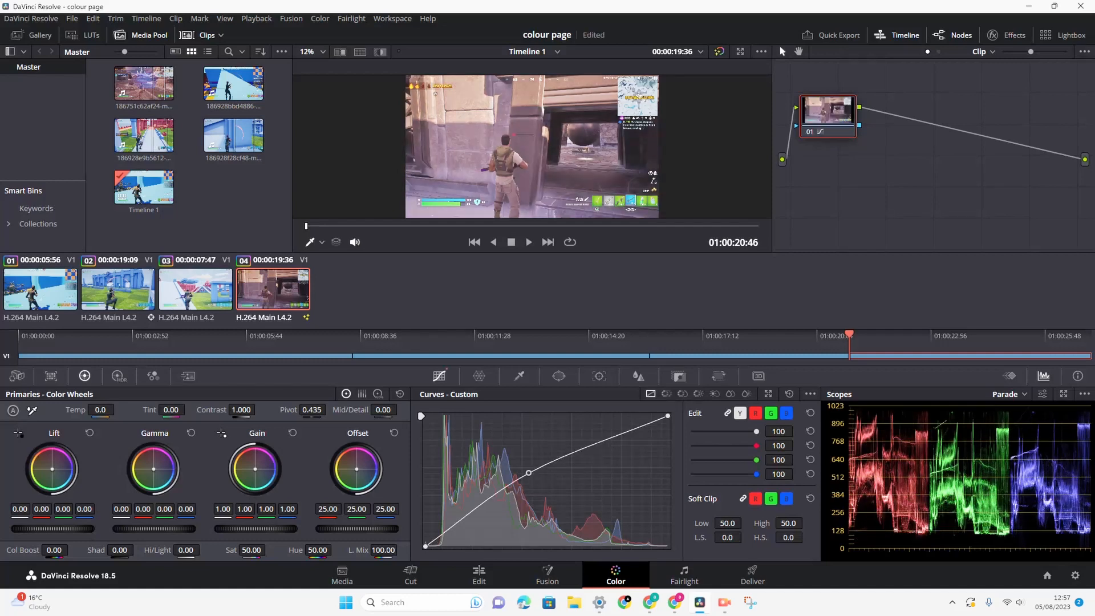
key(ctrl+s)
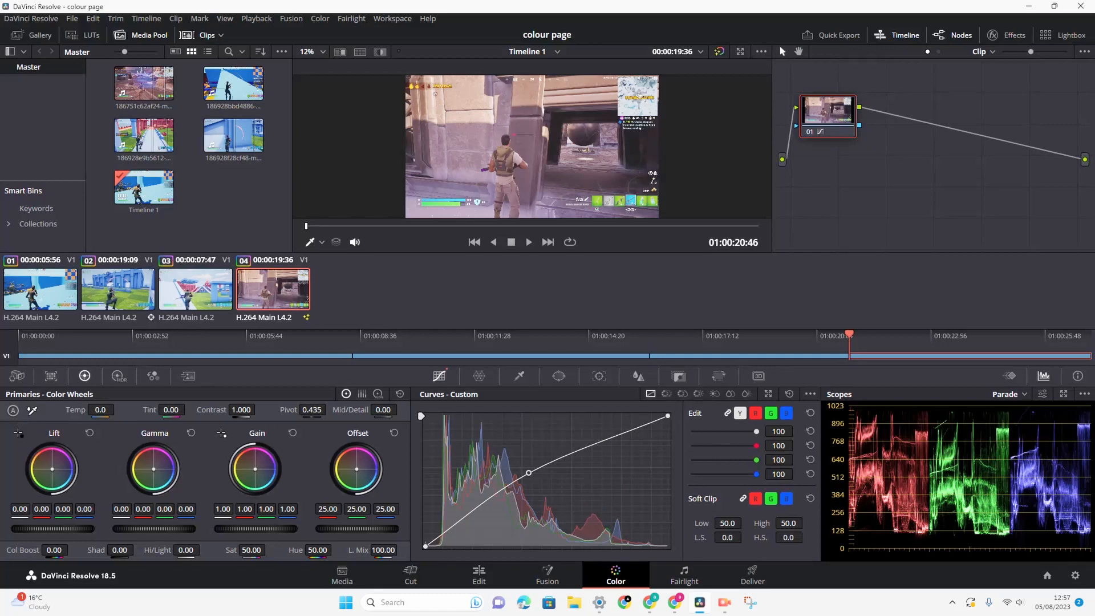
Step: Copy the second clip's grade onto the third clip, and compare the third and fourth clips
key(Up)
key(Down)
key(Up)
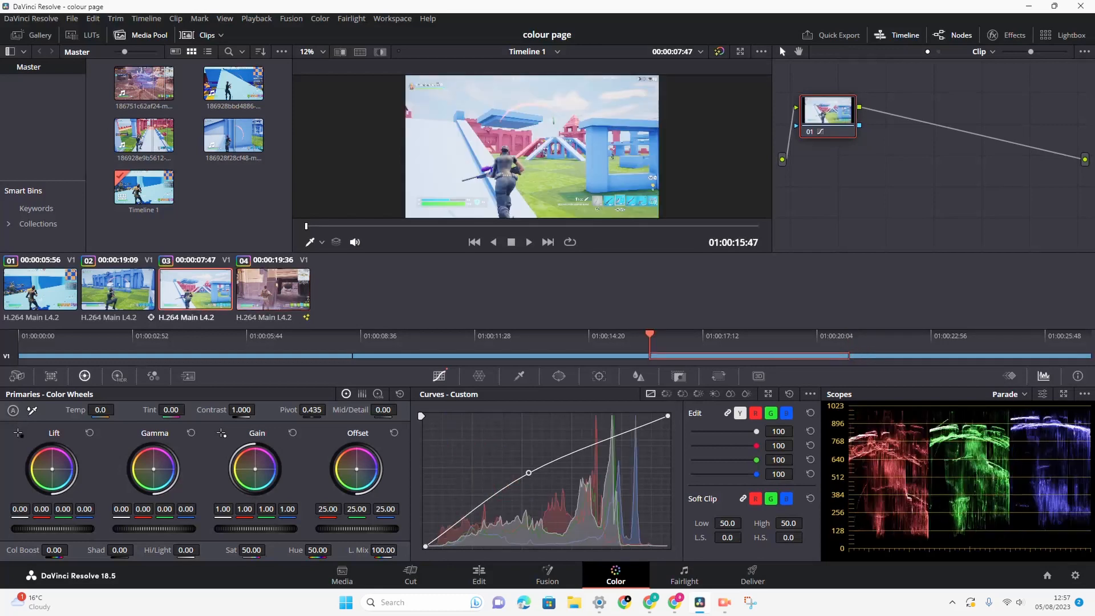
key(Up)
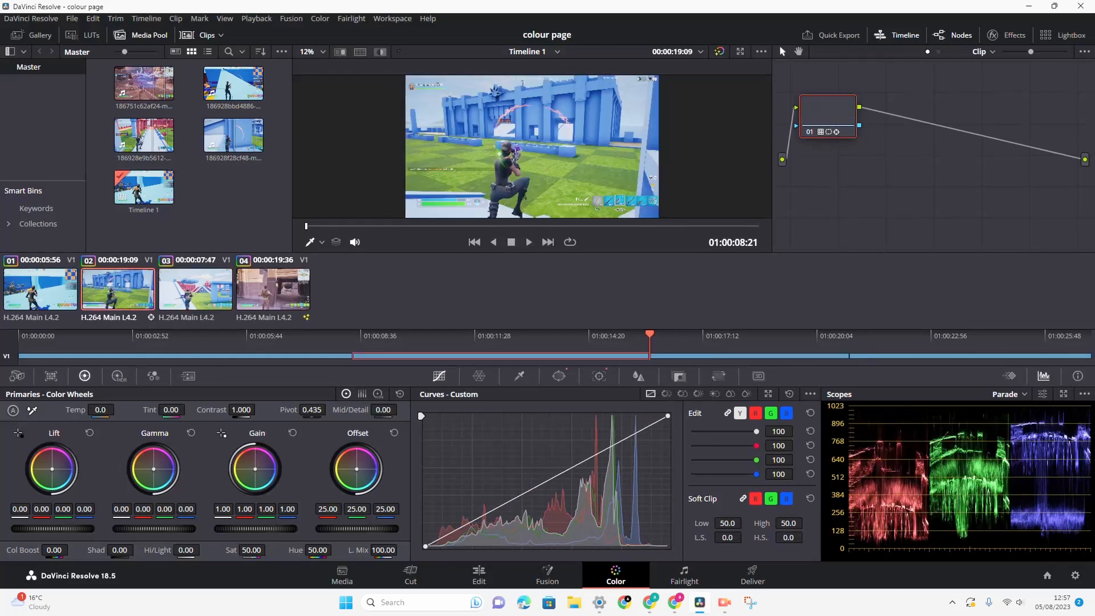
key(Down)
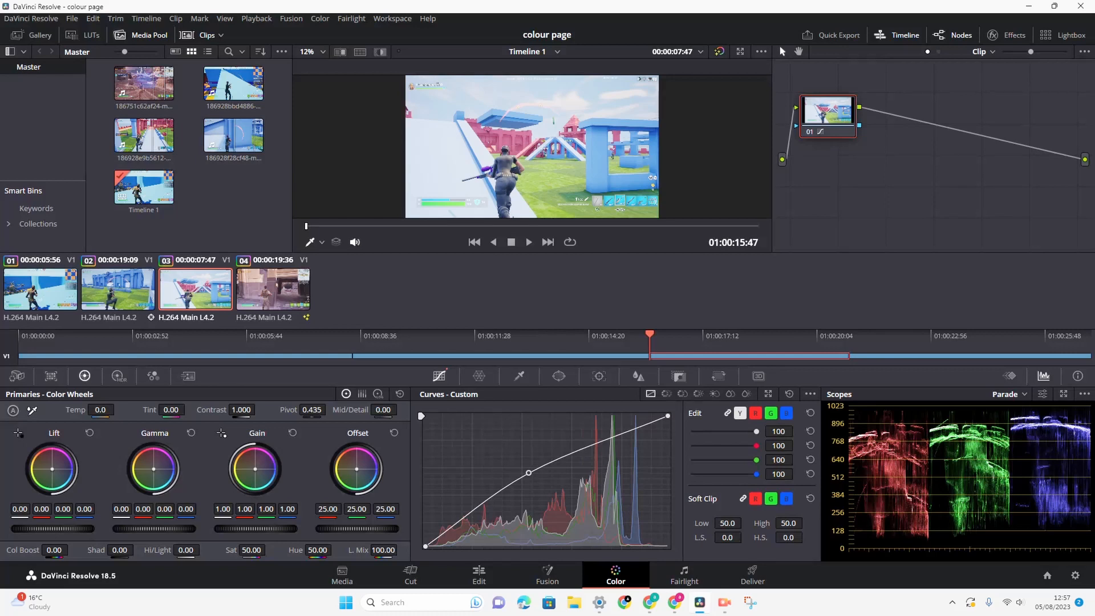
key(ctrl+v)
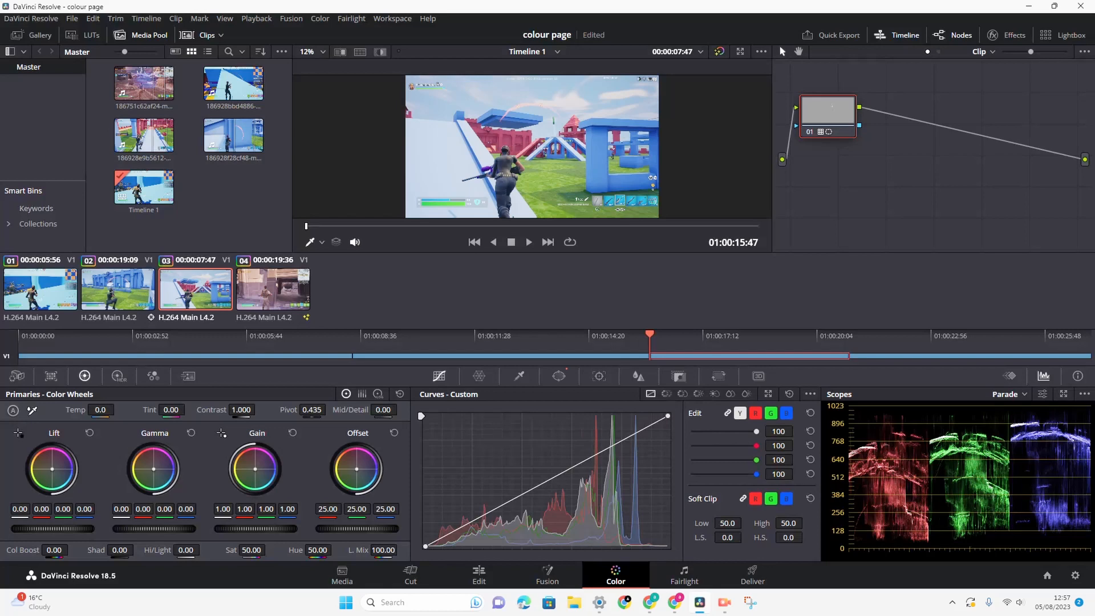
click(273, 290)
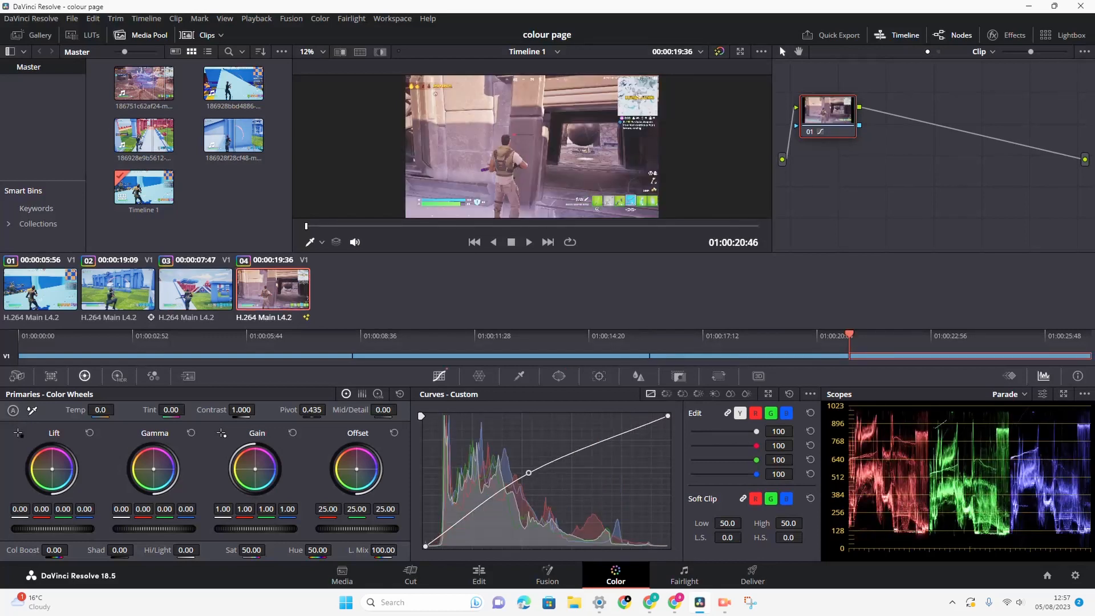
click(195, 290)
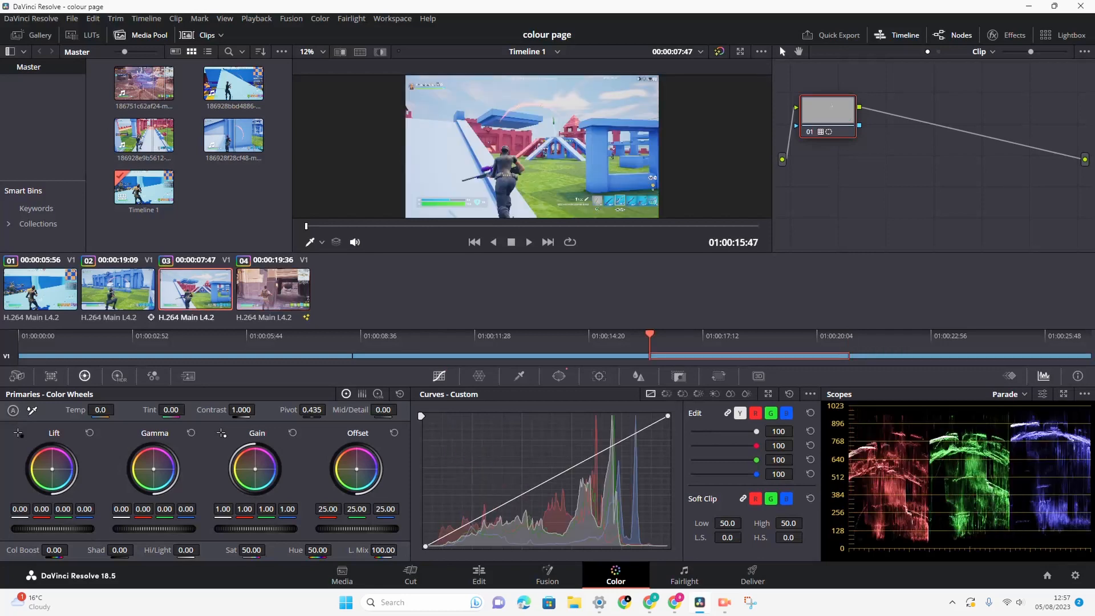